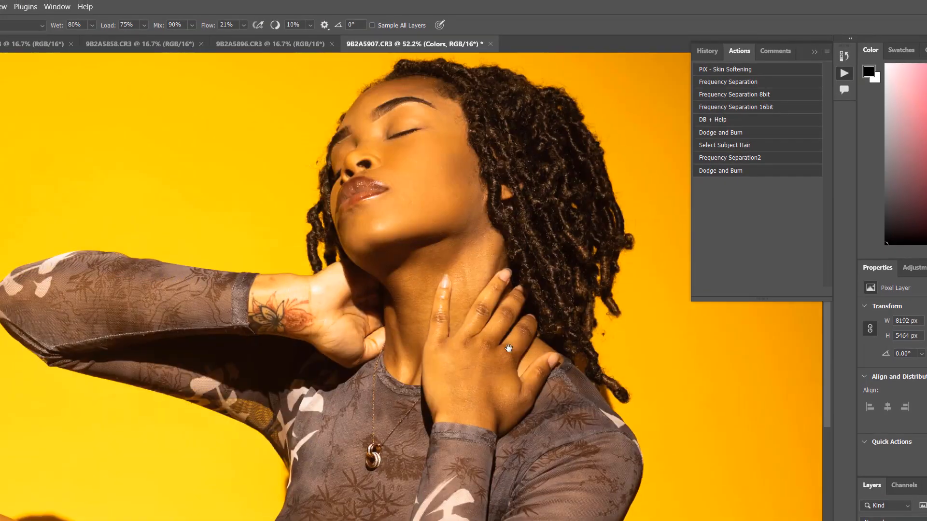
Step: Smooth the skin tones along the cheek and chin with the Mixer Brush on the Colors layer, using a larger brush
scroll(435, 285, up, 3)
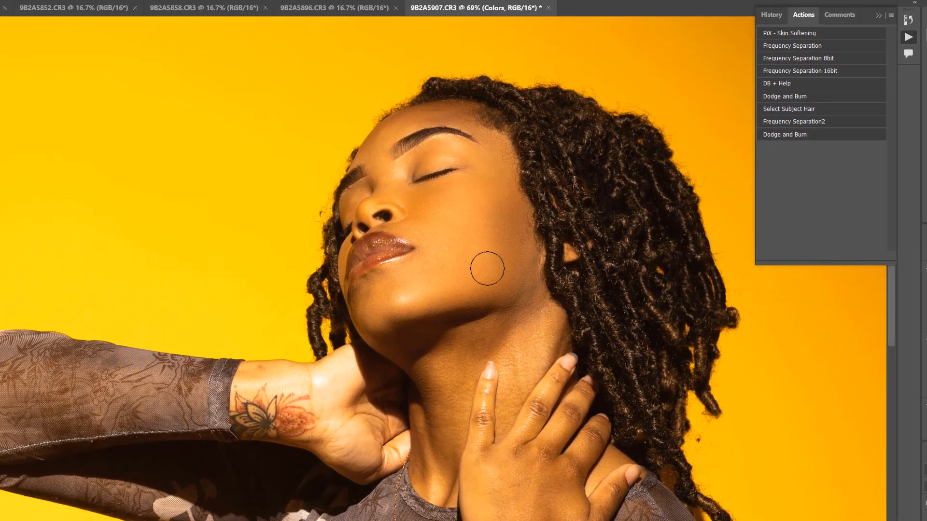
scroll(302, 321, up, 4)
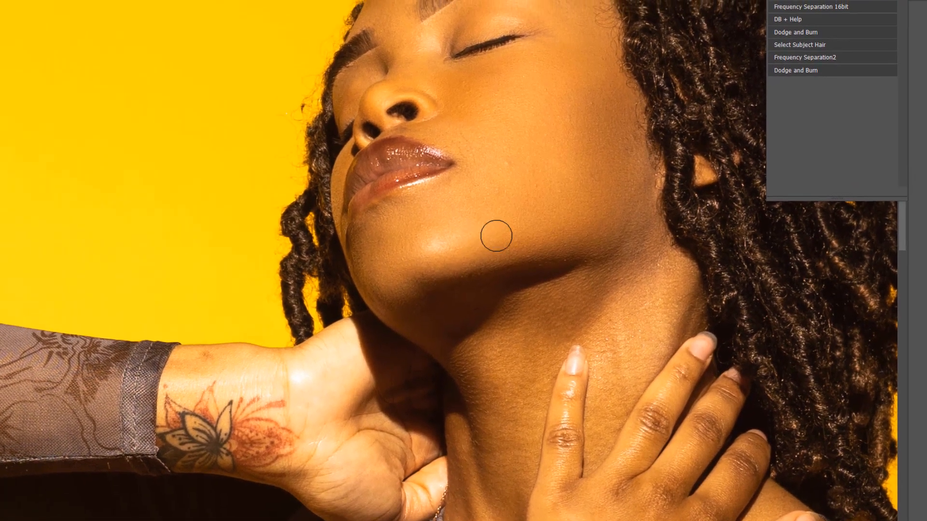
key(])
key(])
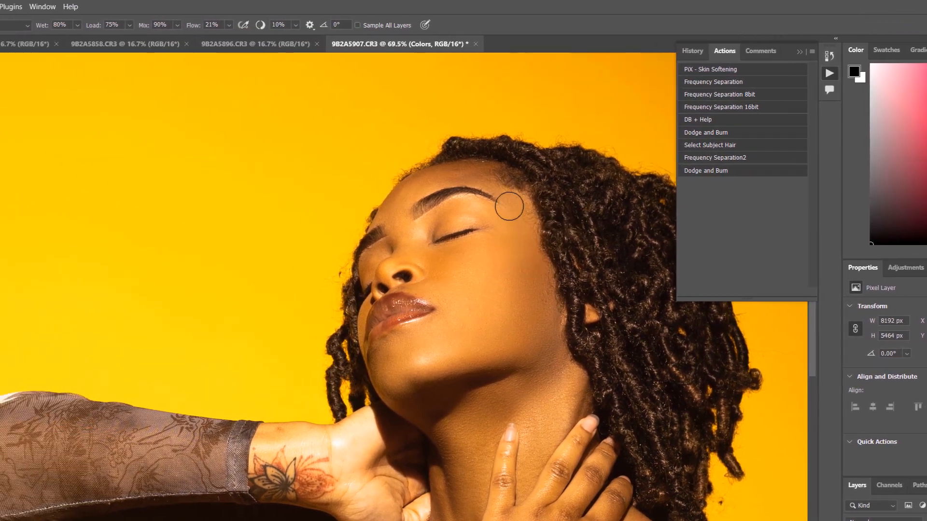
Step: Blend the skin tones of the forehead, the temple and the area around the closed eye on the Colors layer
drag(366, 110, 370, 161)
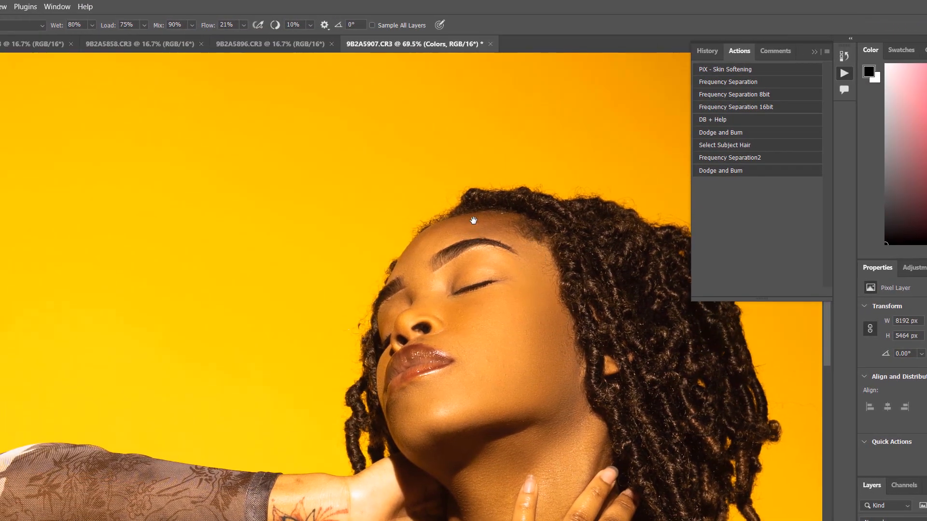
scroll(391, 193, up, 6)
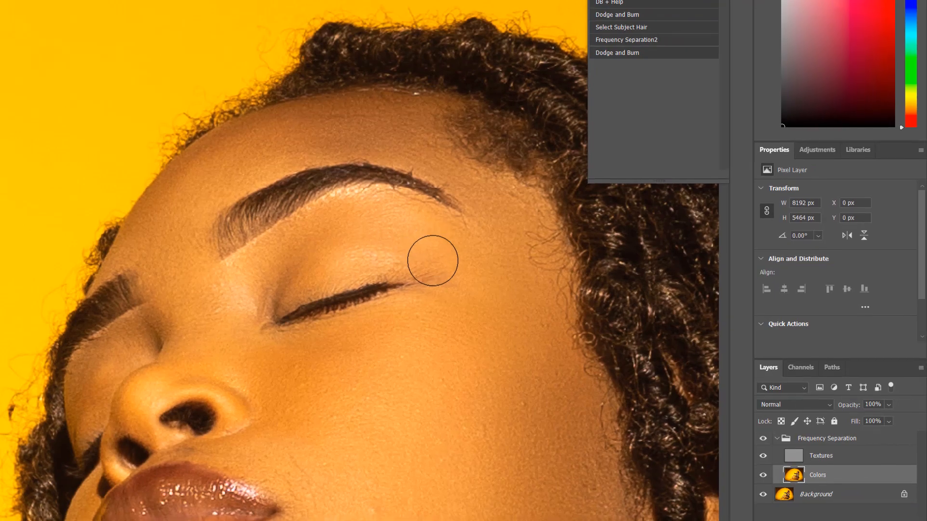
scroll(499, 270, down, 3)
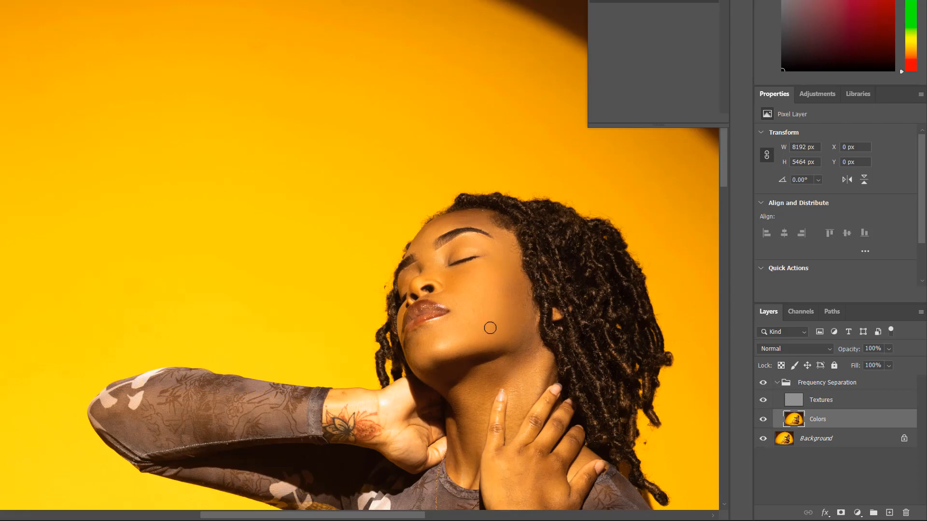
scroll(472, 306, up, 3)
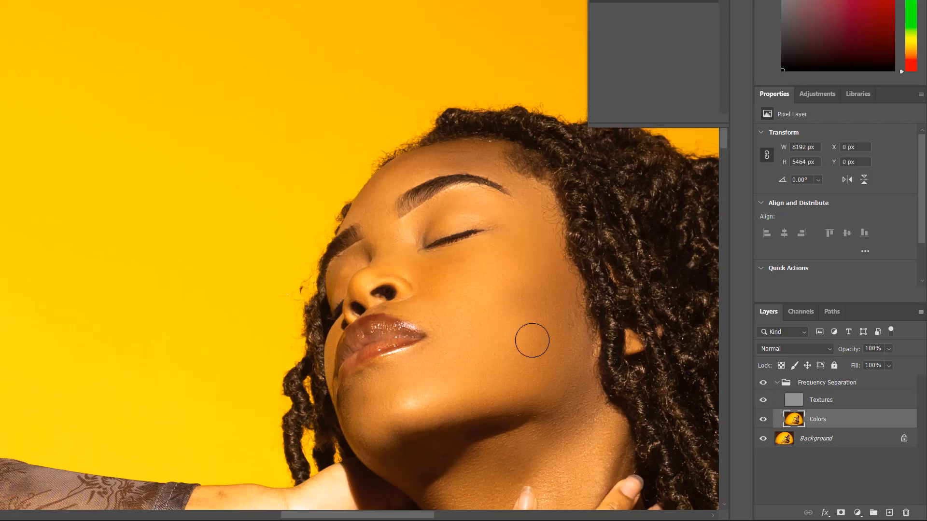
Step: Soften the tonal transition from the jawline into the neck shadow, adjusting the brush size to the area
drag(450, 286, 354, 159)
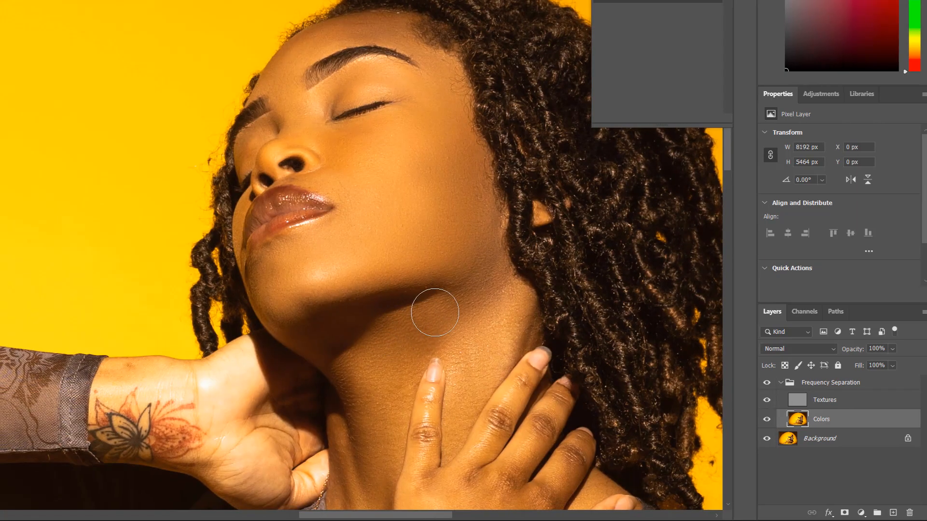
key([)
scroll(556, 222, down, 5)
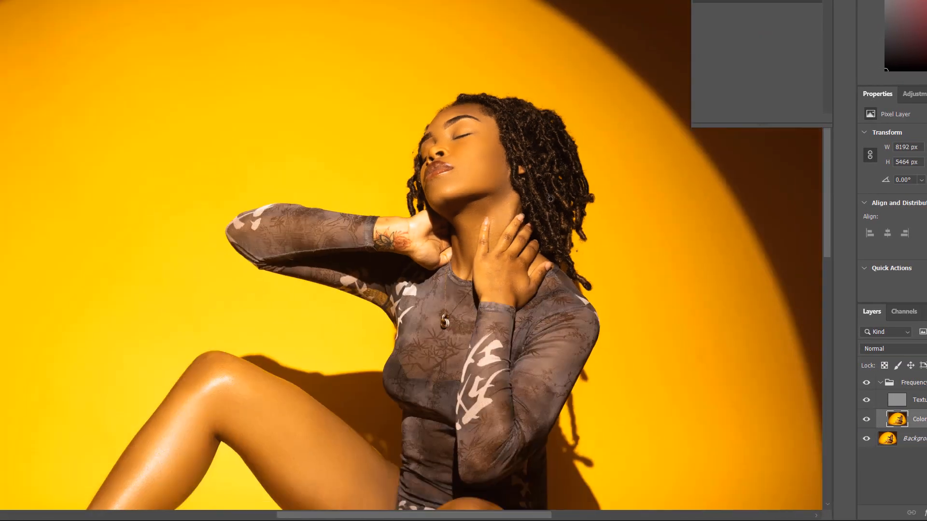
Step: Blend the skin tones on the raised wrist between the sleeve cuff and the flower tattoo
alt+click(765, 440)
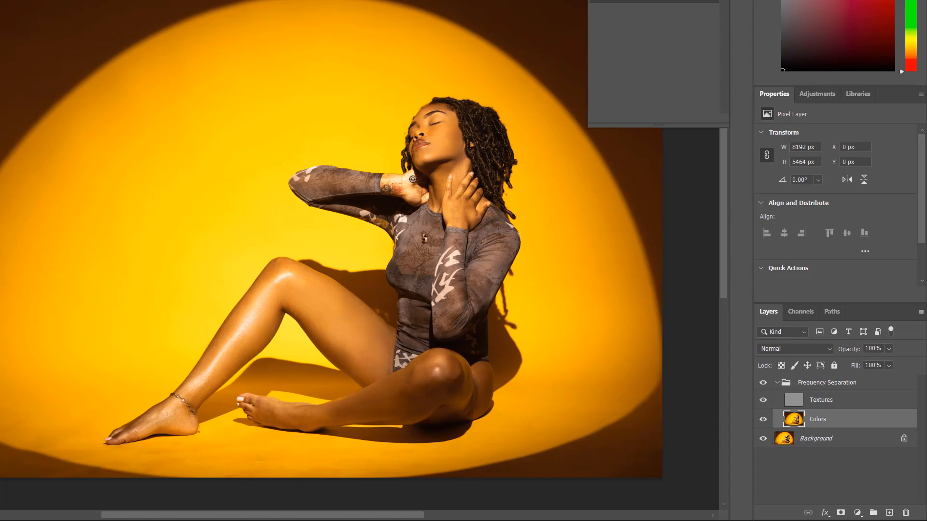
scroll(412, 179, up, 8)
drag(296, 294, 247, 297)
alt+click(278, 275)
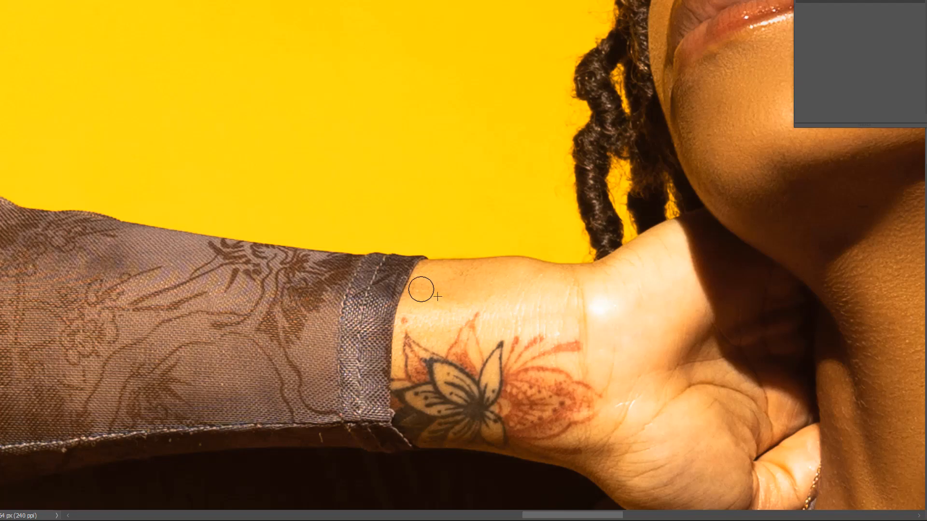
Step: Even out the remaining colour transitions on the cheek with the Mixer Brush
scroll(626, 191, down, 8)
scroll(675, 24, up, 6)
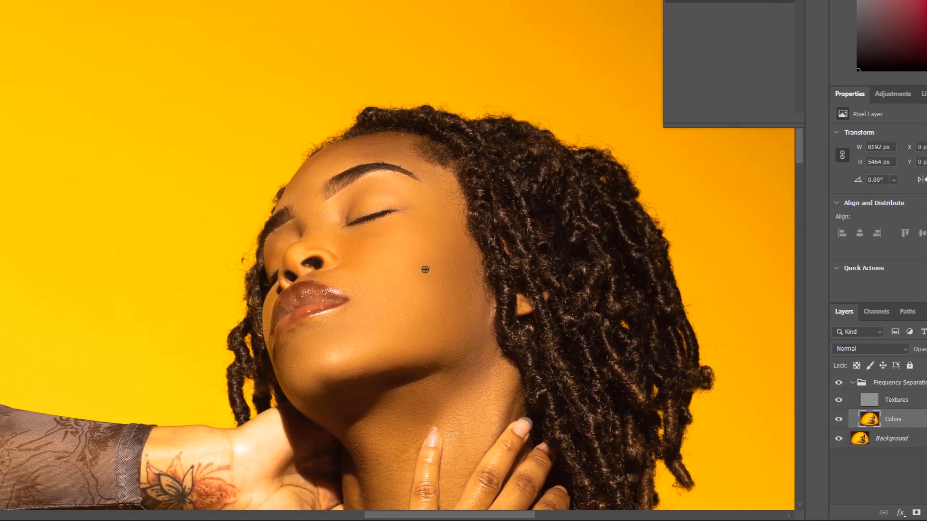
drag(349, 267, 368, 265)
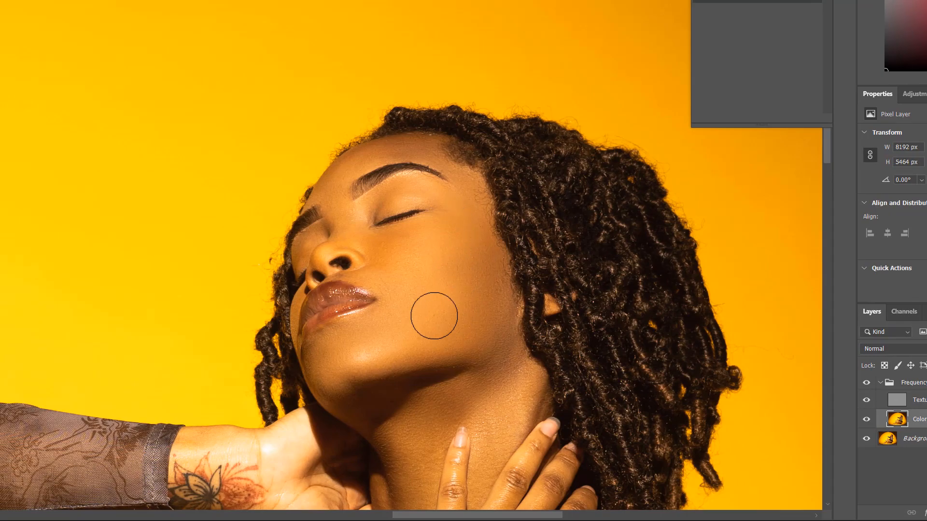
Step: Enlarge the Mixer Brush and smooth the skin tones along the shin of the raised leg
scroll(456, 251, down, 6)
drag(482, 434, 514, 194)
scroll(514, 194, down, 3)
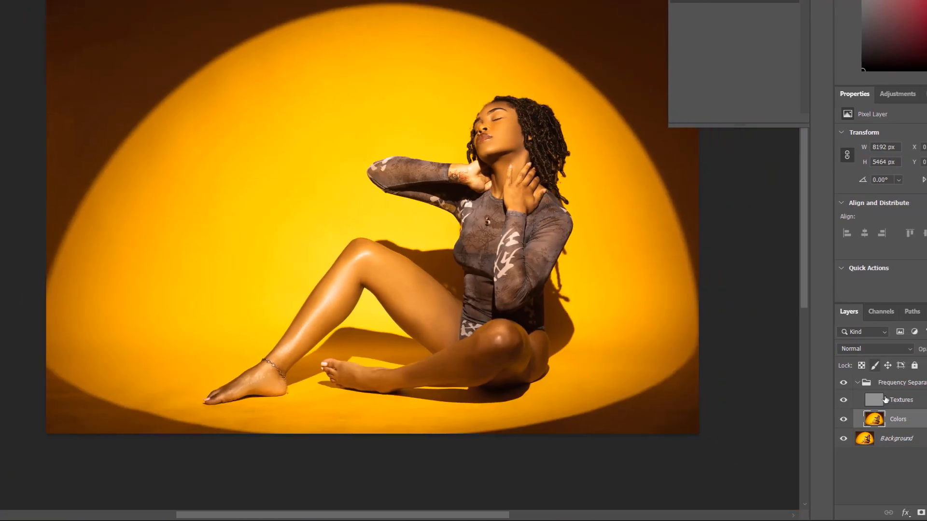
alt+click(866, 439)
scroll(236, 331, up, 7)
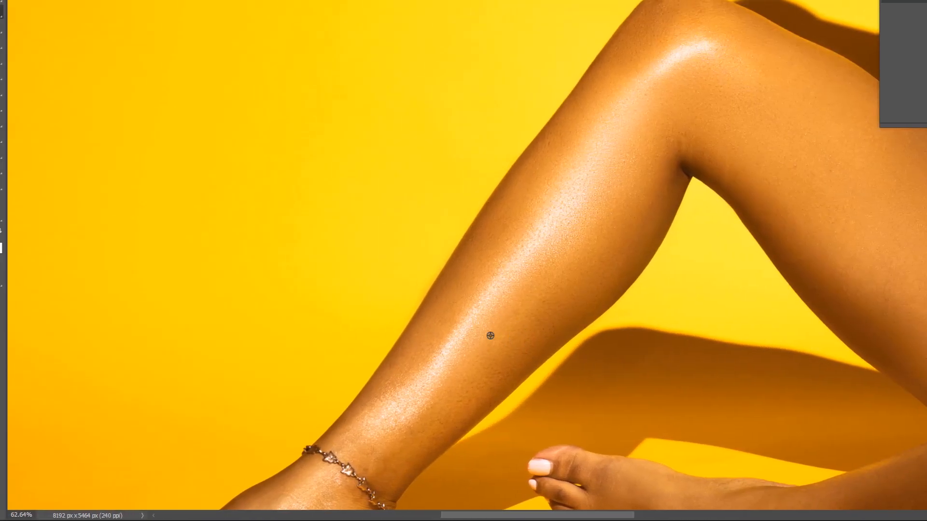
key(bracketright)
key(bracketright)
key(bracketright)
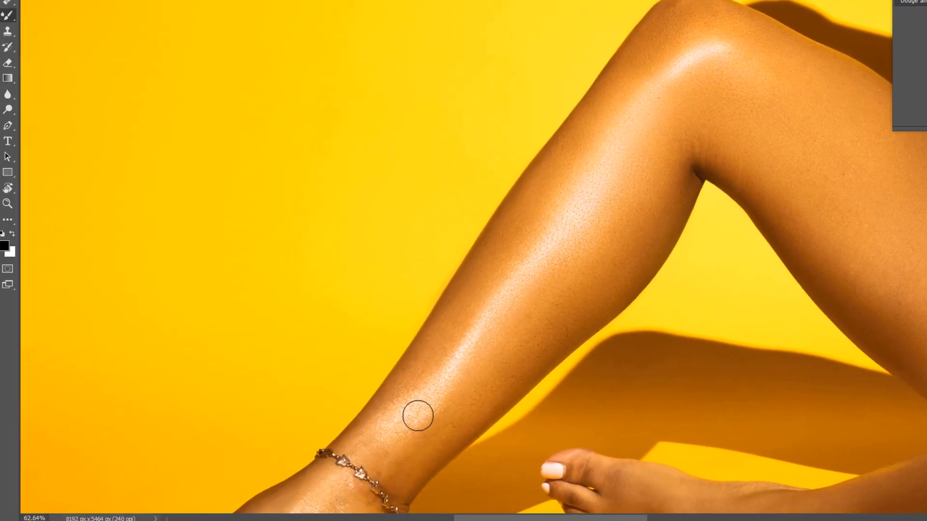
Step: Even out the skin tones from the ankle to the knee of the raised leg, checking the result against the whole picture
scroll(371, 447, down, 6)
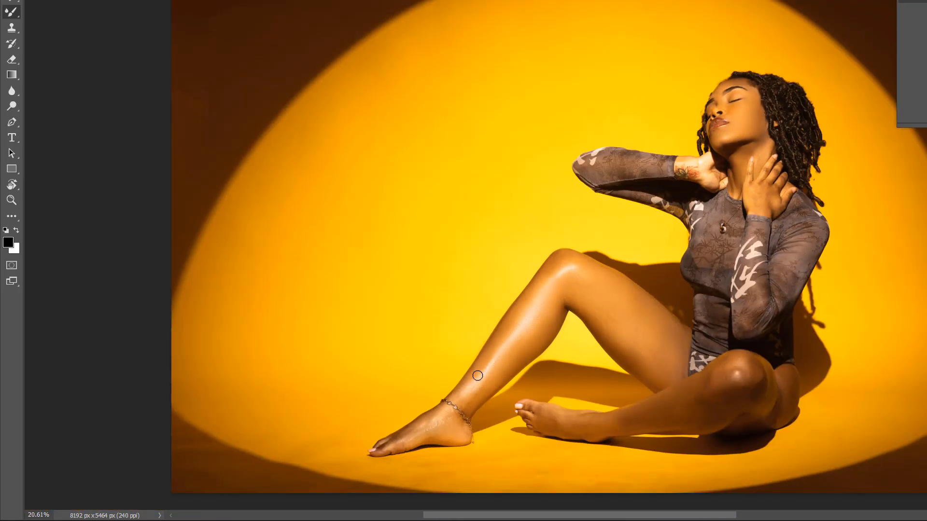
scroll(479, 378, up, 6)
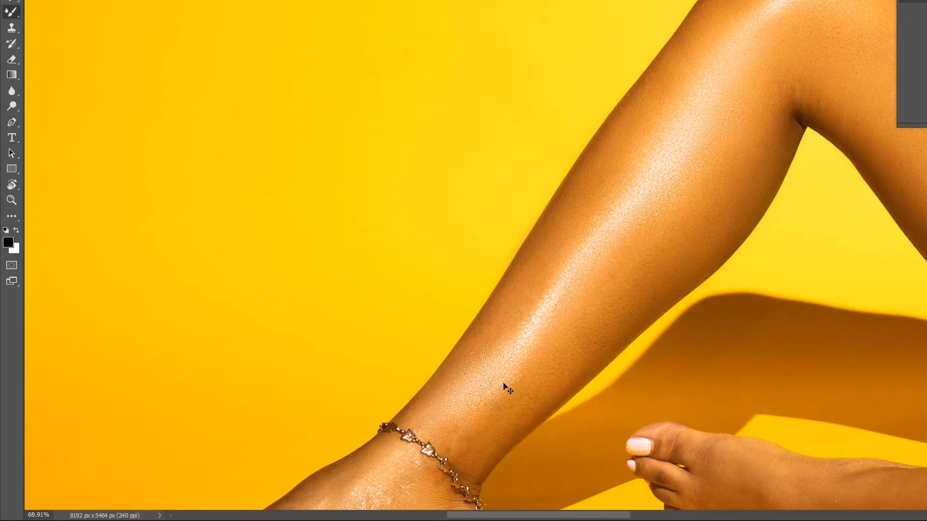
right_click(510, 348)
key(Escape)
scroll(646, 375, down, 8)
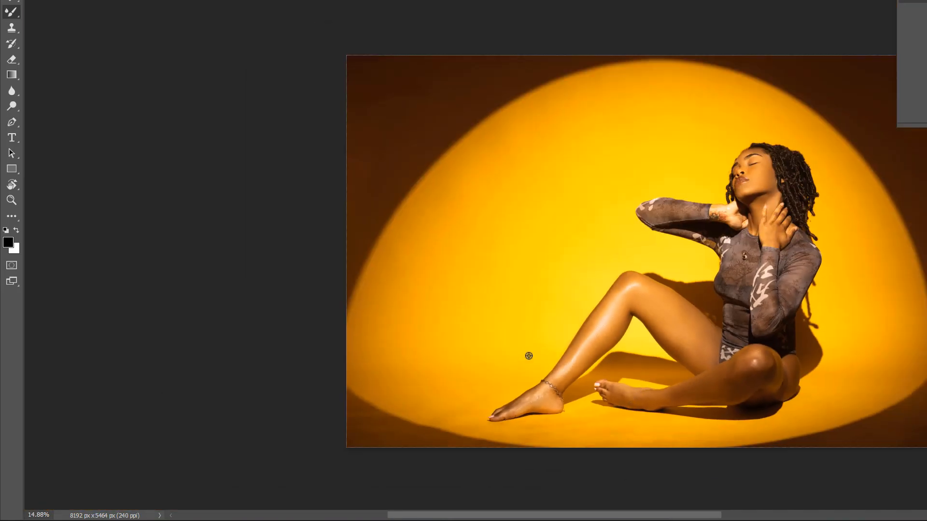
scroll(529, 357, up, 8)
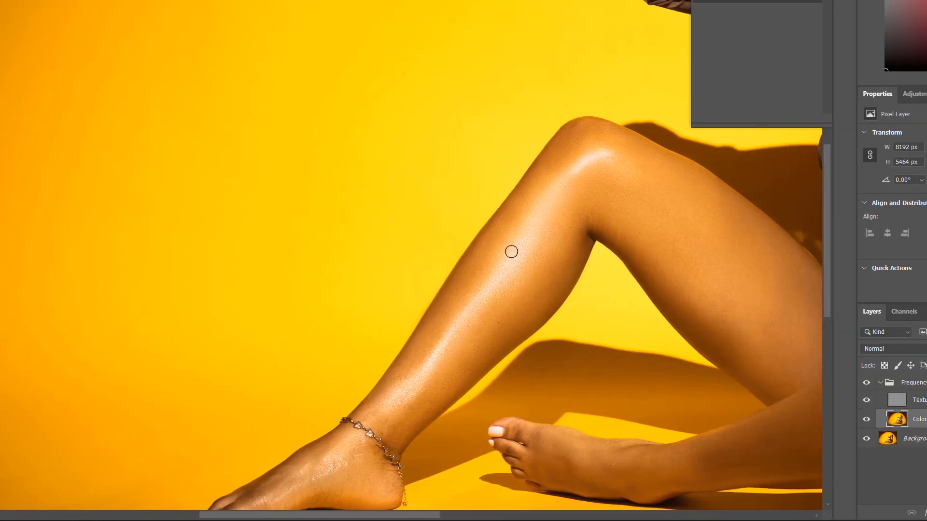
scroll(513, 248, down, 5)
scroll(526, 248, up, 4)
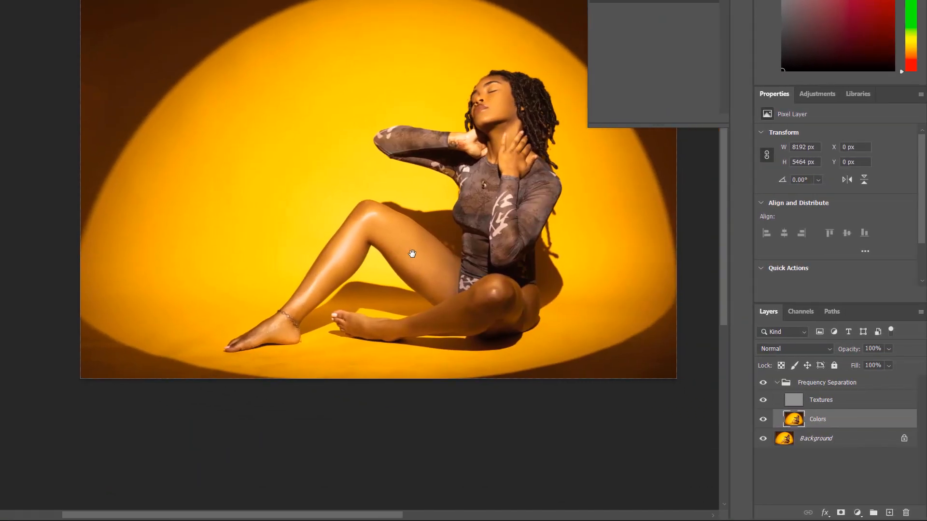
Step: Blend the uneven patches of the yellow backdrop around the front foot with the Mixer Brush
scroll(354, 396, up, 3)
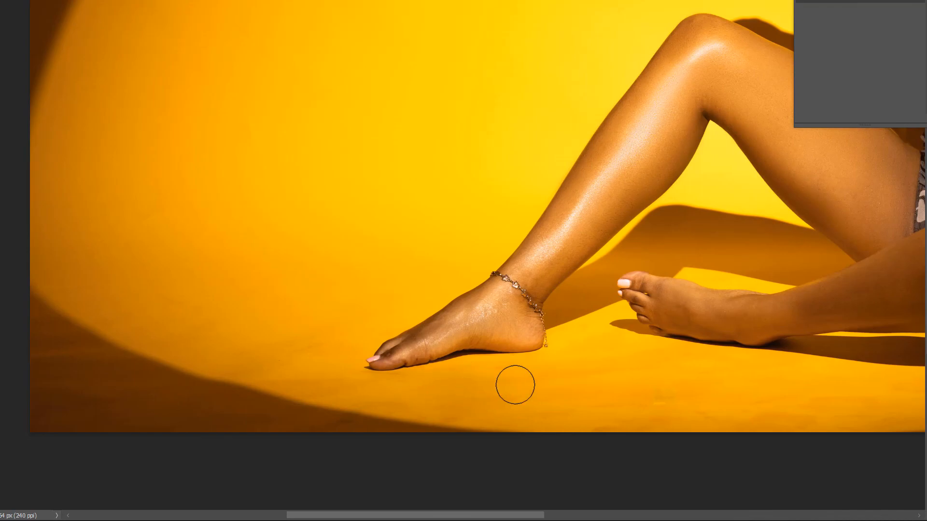
key(j)
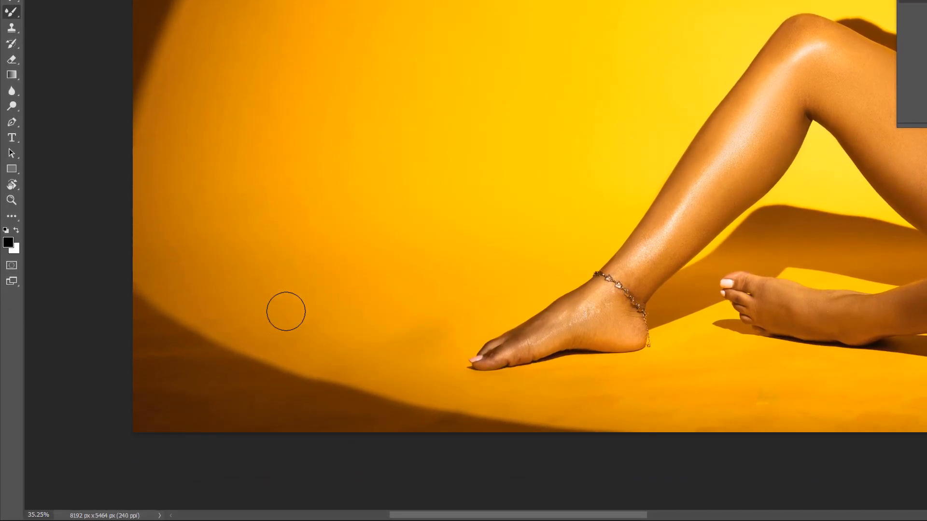
scroll(512, 350, down, 5)
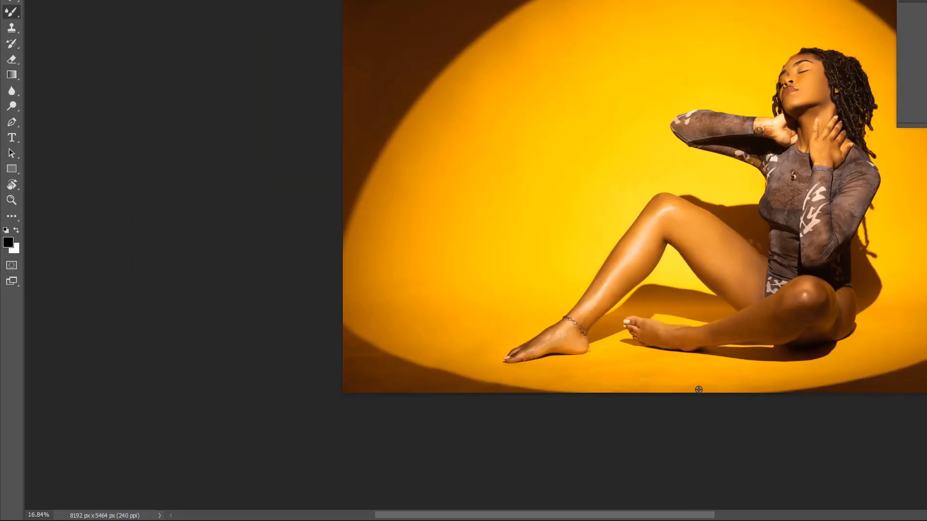
Step: Smooth the blotchy yellow floor below the two feet on the Colors layer
scroll(637, 372, up, 8)
drag(623, 385, 609, 385)
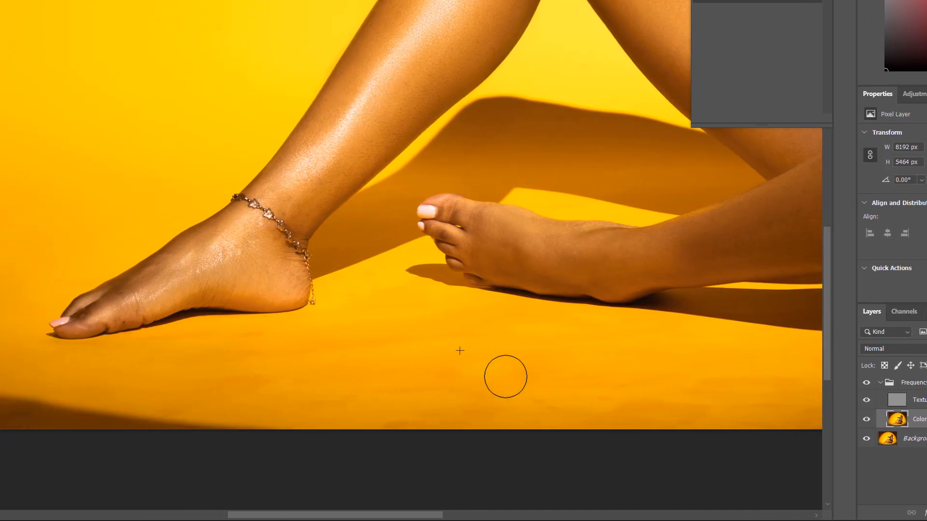
alt+click(578, 373)
drag(523, 380, 595, 412)
alt+click(668, 377)
Step: Blend the floor tones along the image's lower edge beneath the crossed leg and between the feet
key(ctrl+minus)
key(ctrl+minus)
drag(616, 344, 488, 338)
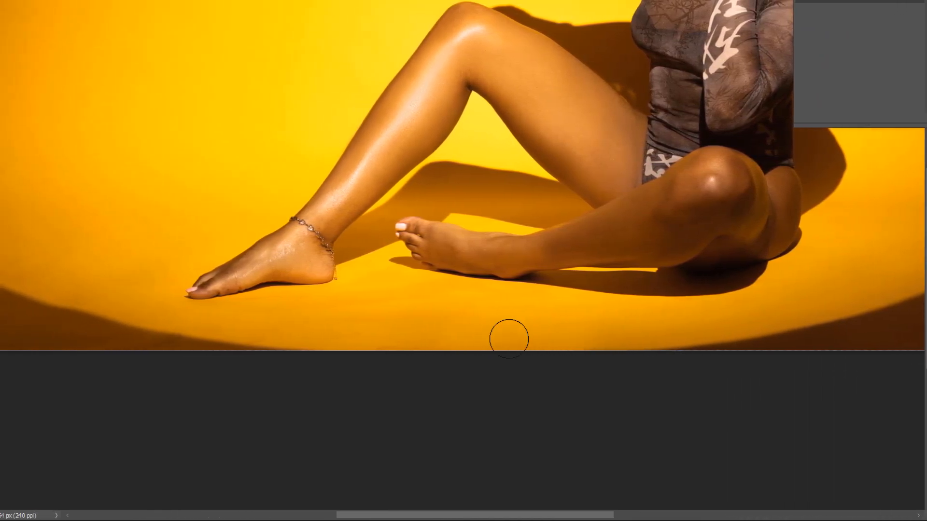
scroll(37, 285, up, 8)
scroll(411, 305, up, 2)
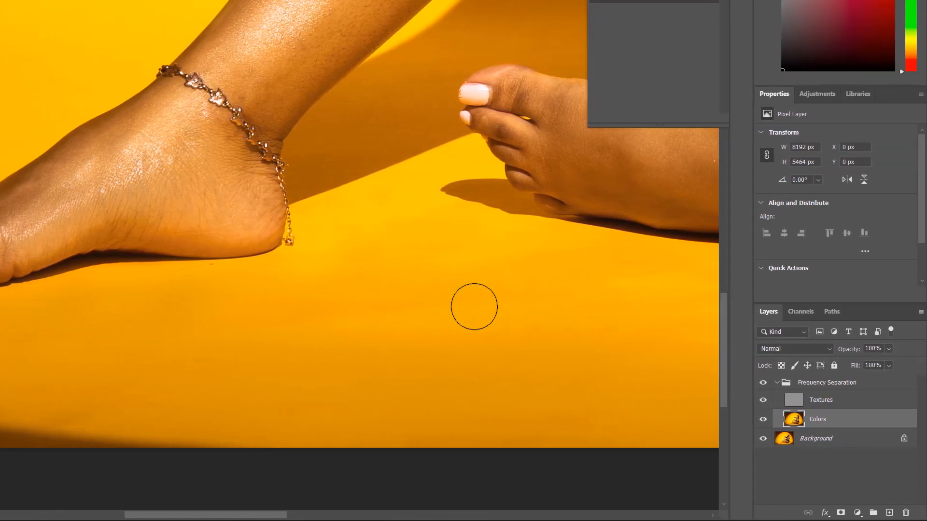
Step: Even out the orange floor beneath the crossed leg's shadow, following the image's lower edge
scroll(787, 325, down, 4)
drag(787, 325, 484, 299)
scroll(541, 311, up, 3)
drag(527, 325, 532, 328)
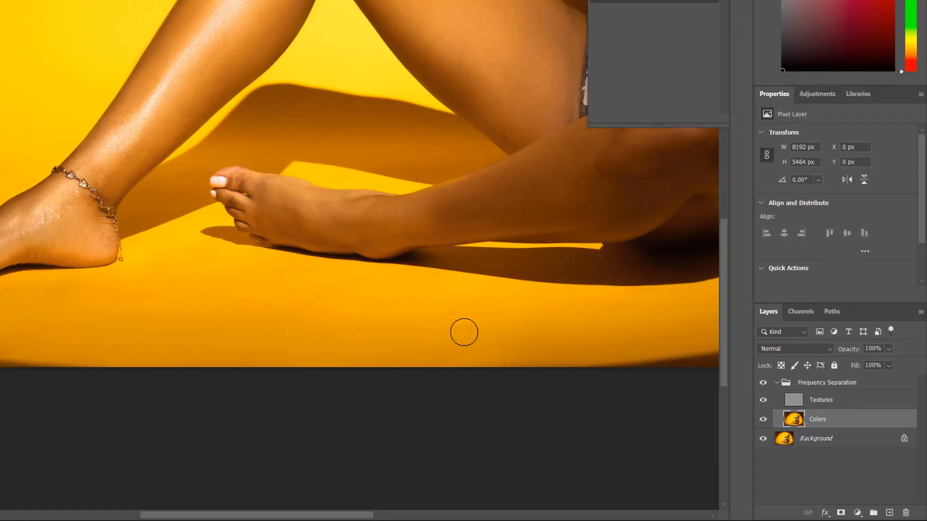
drag(530, 326, 506, 352)
Step: Smooth the backdrop between the bent knee's shadow and the dark edge of the light circle
scroll(419, 331, right, 5)
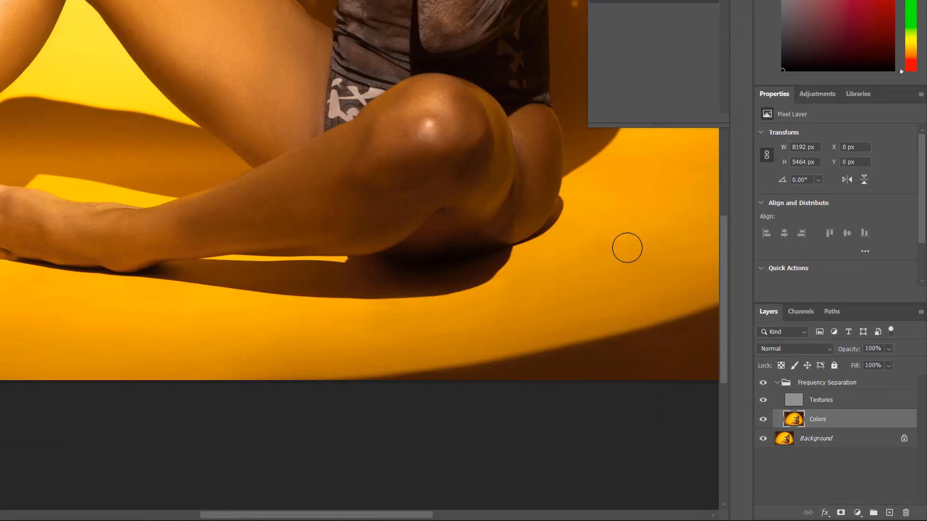
drag(613, 238, 531, 275)
scroll(500, 315, down, 4)
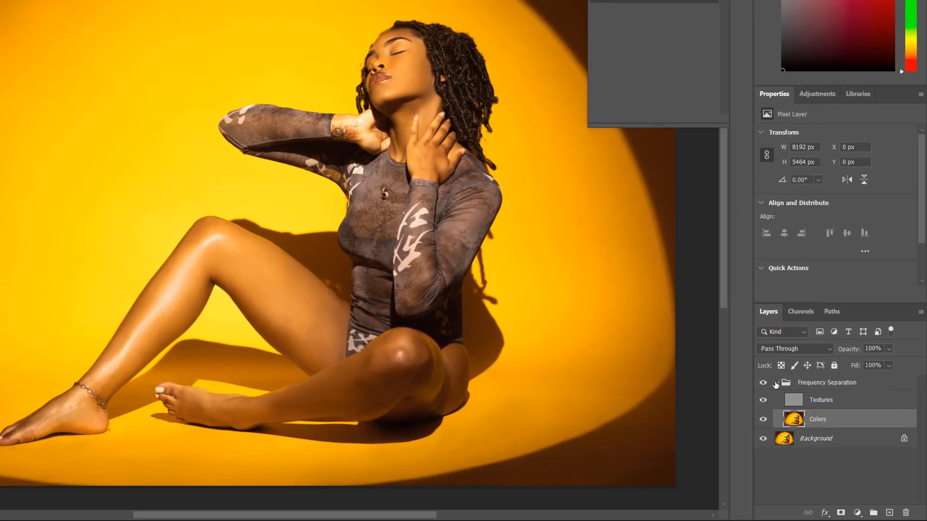
Step: Collapse the Frequency Separation group and run the Dodge and Burn action, continuing past its unavailable-command warnings
click(845, 395)
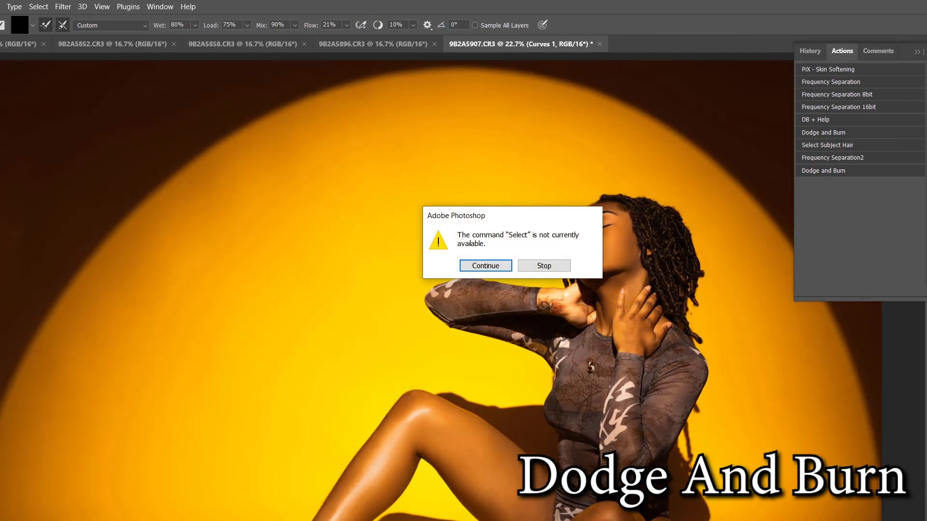
click(500, 271)
click(501, 272)
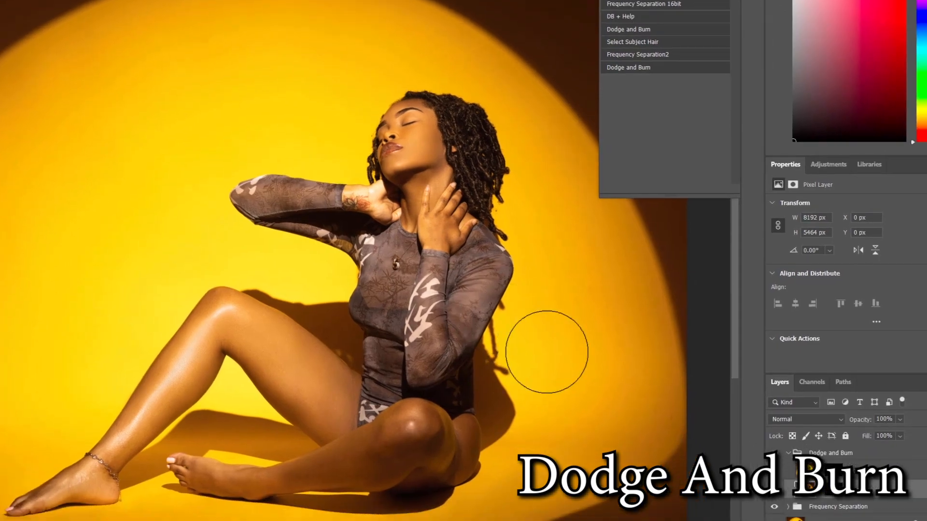
Step: Shrink the brush to 96 px for the Burn layer mask and set its flow to 4%
alt+drag(520, 377, 483, 379)
scroll(407, 205, up, 6)
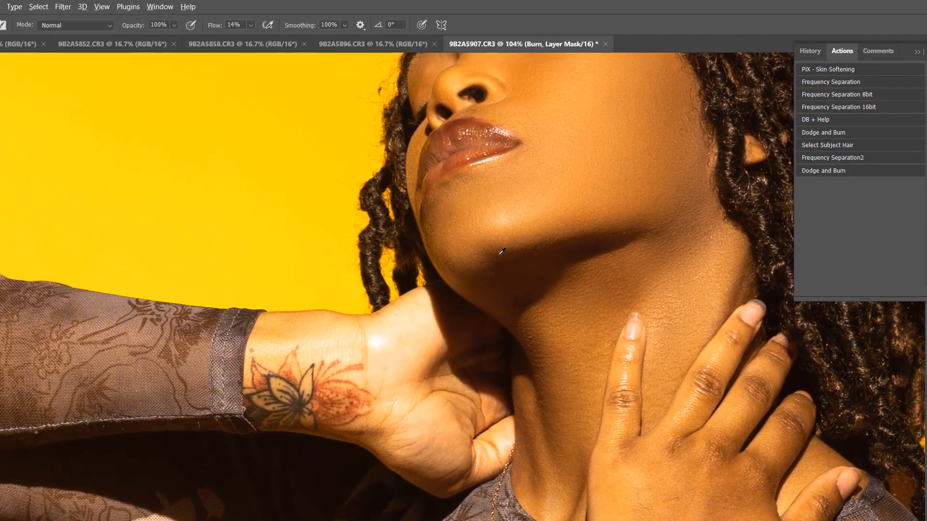
alt+drag(495, 262, 454, 262)
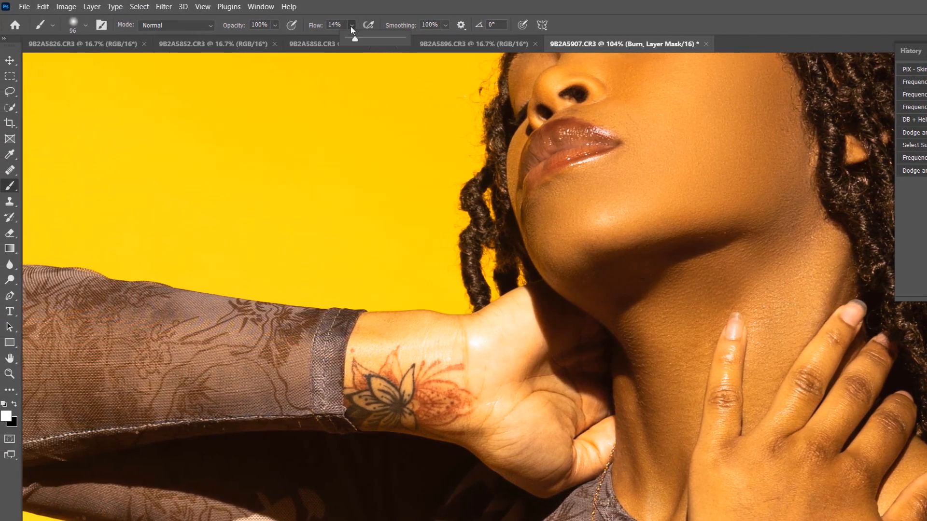
click(283, 25)
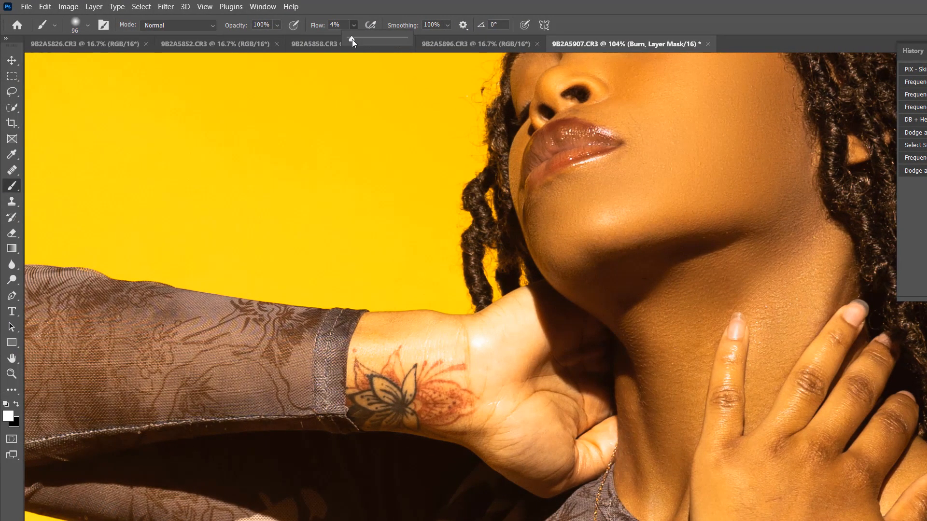
Step: Set the brush flow to 3%, burn the face and neck, and toggle the Burn layer to compare
text(3)
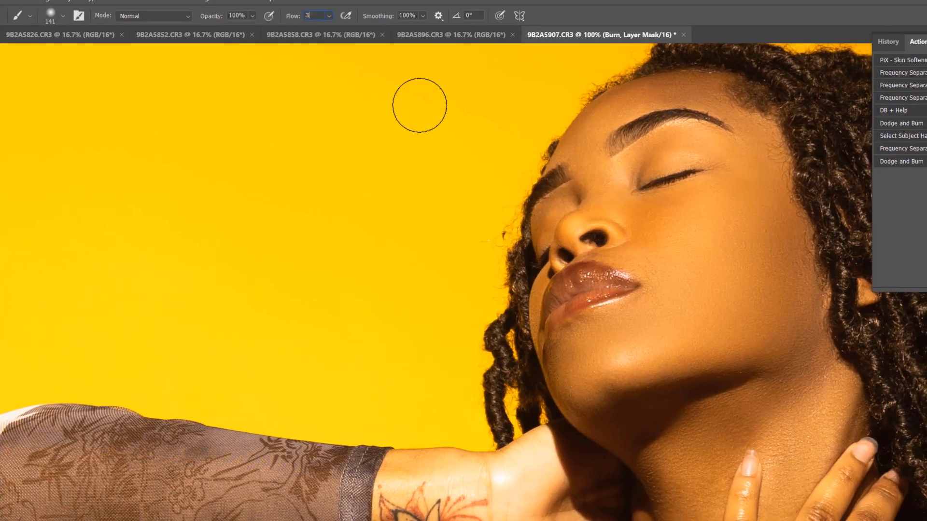
key(Return)
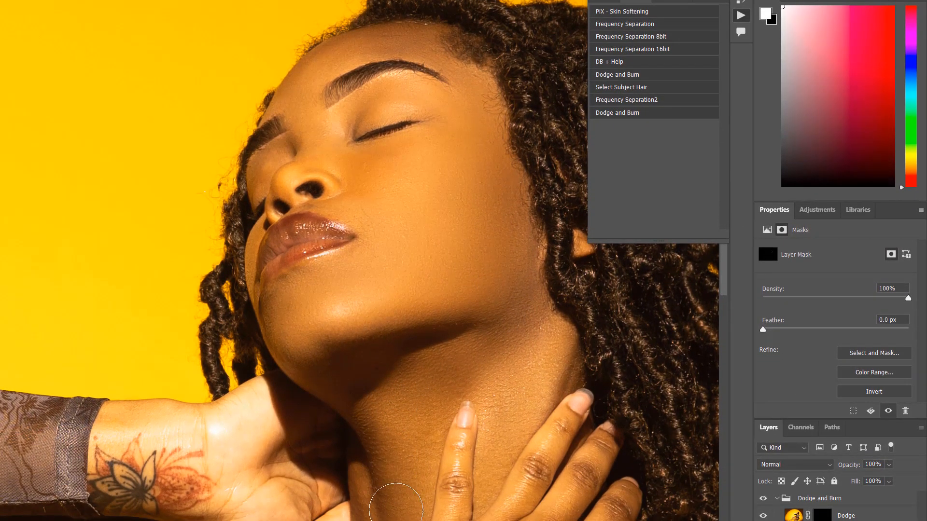
scroll(416, 435, down, 5)
click(763, 423)
click(763, 423)
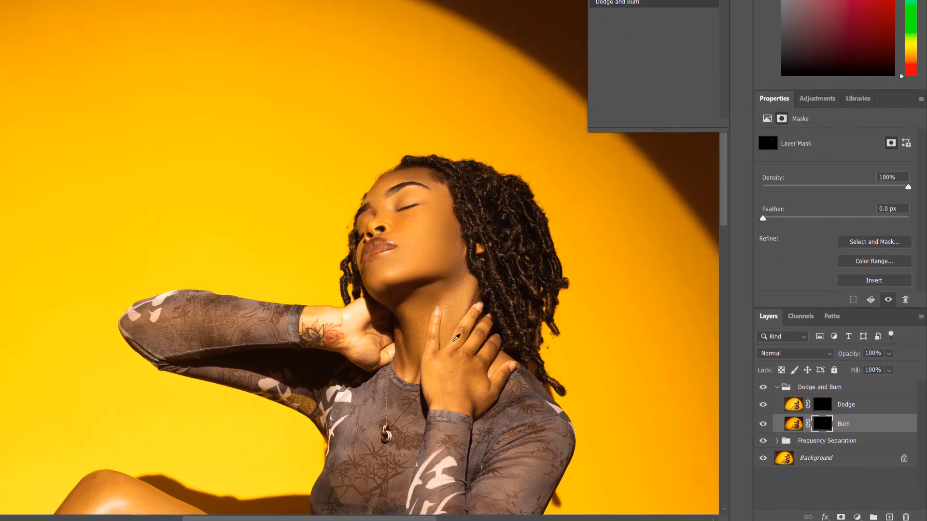
Step: Resize the brush to about 130 px and burn the bright skin on the raised arm's wrist and hand
scroll(456, 338, down, 4)
drag(445, 344, 438, 195)
scroll(412, 165, up, 6)
drag(324, 152, 320, 153)
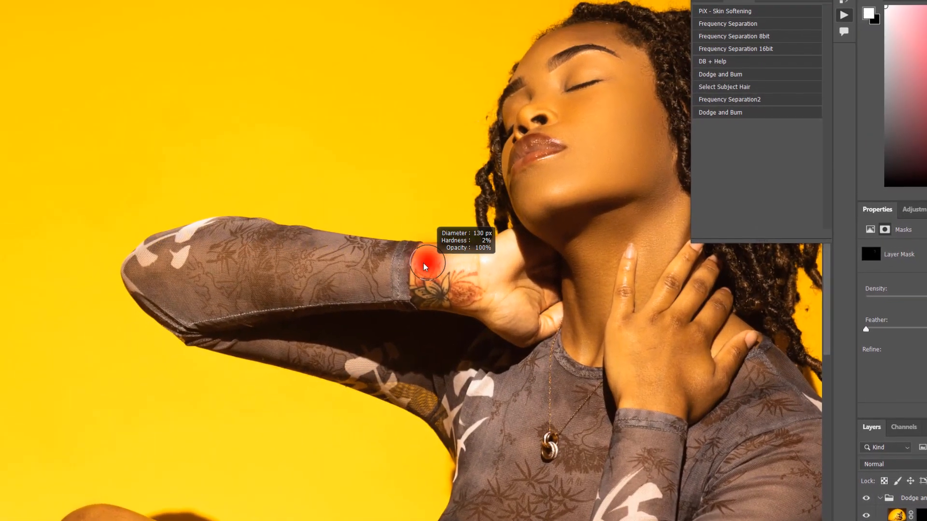
drag(424, 267, 422, 261)
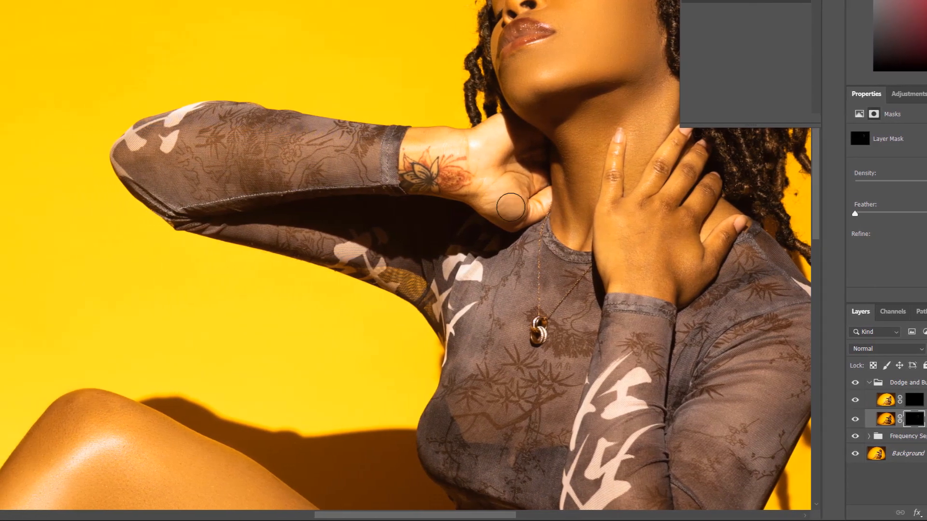
Step: Burn the skin along the bent leg, crossed leg and feet on the Burn layer mask
scroll(316, 257, down, 4)
scroll(324, 242, up, 4)
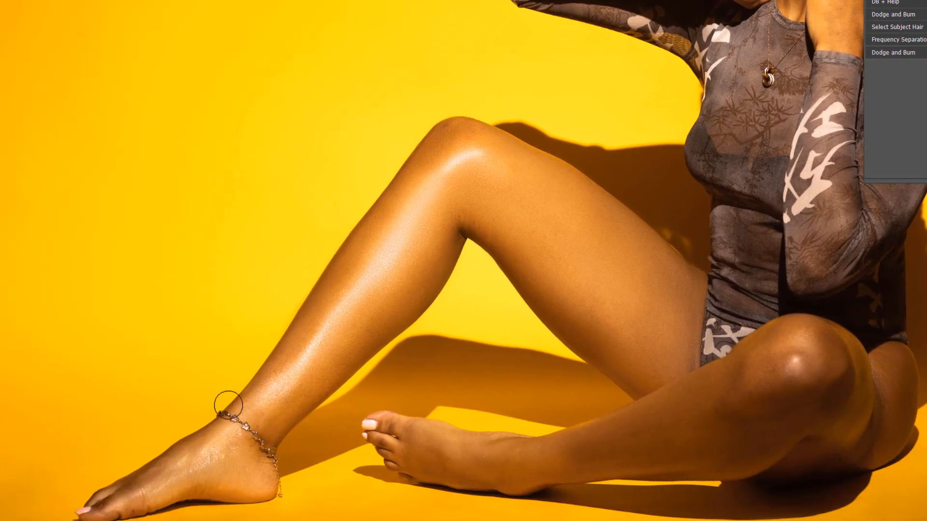
drag(502, 407, 509, 408)
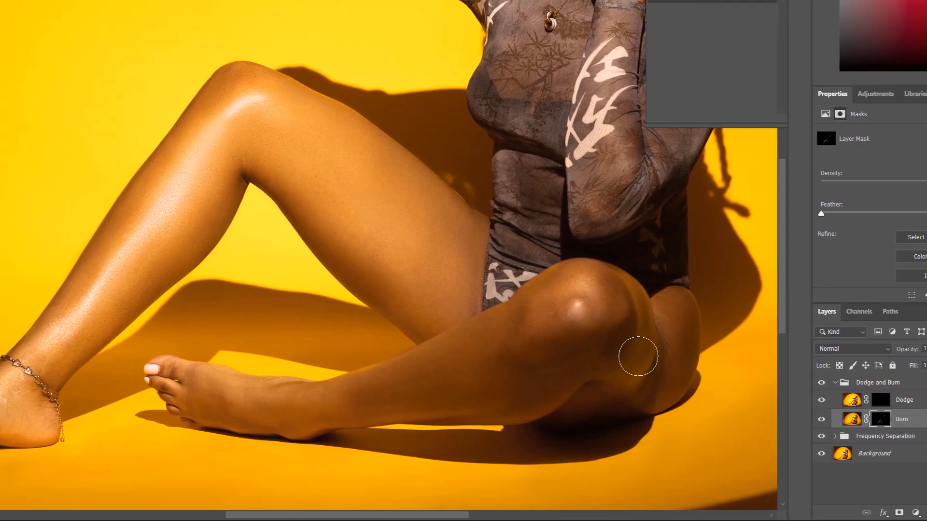
scroll(681, 356, down, 4)
scroll(772, 364, up, 1)
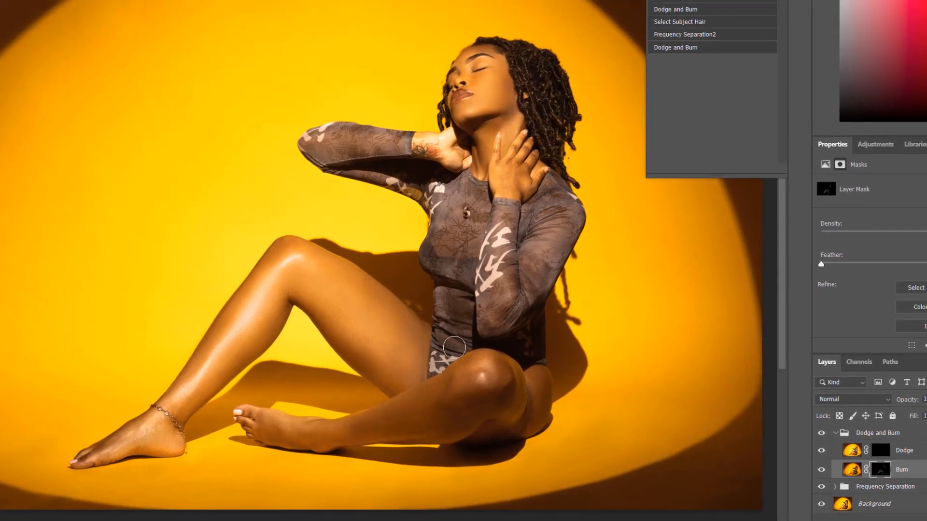
Step: Deepen the neck shading beneath the chin and beside the hands on the Burn layer mask
scroll(575, 106, up, 6)
drag(545, 127, 534, 128)
scroll(484, 284, up, 5)
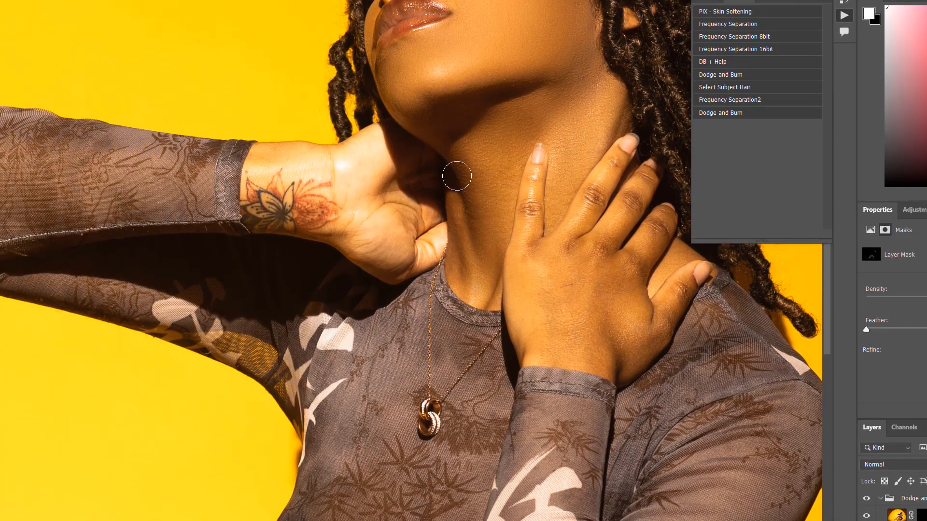
scroll(556, 325, down, 3)
scroll(556, 289, down, 5)
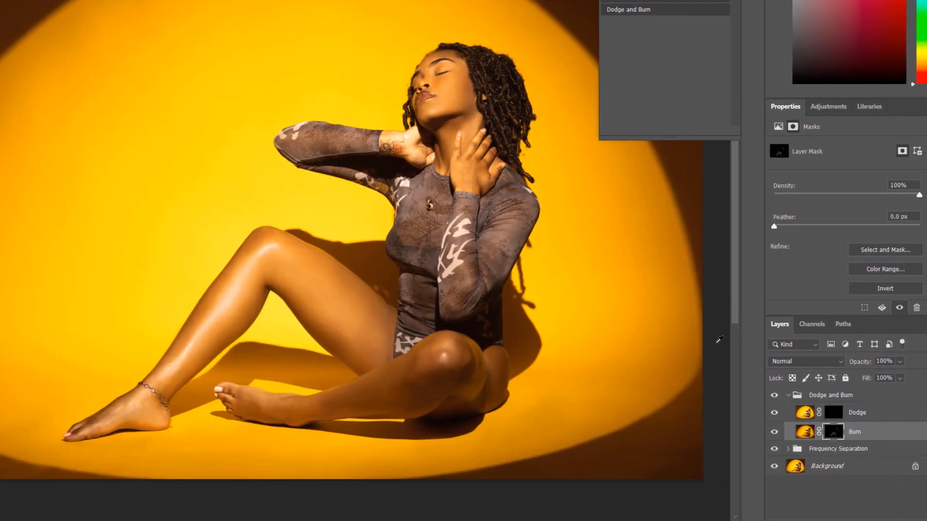
Step: Toggle the Burn layer's visibility to compare before and after, and make the Dodge layer active
click(763, 421)
click(763, 421)
click(762, 421)
click(763, 421)
click(763, 421)
click(763, 421)
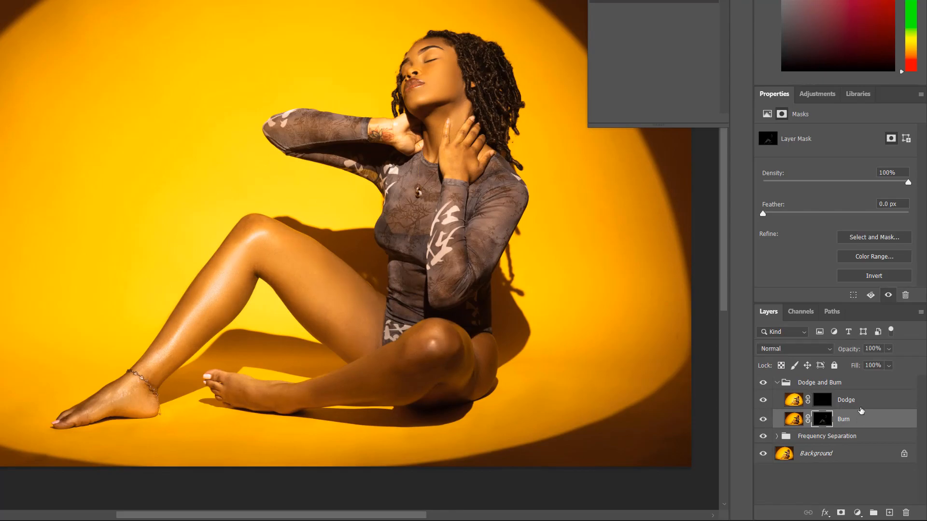
click(858, 406)
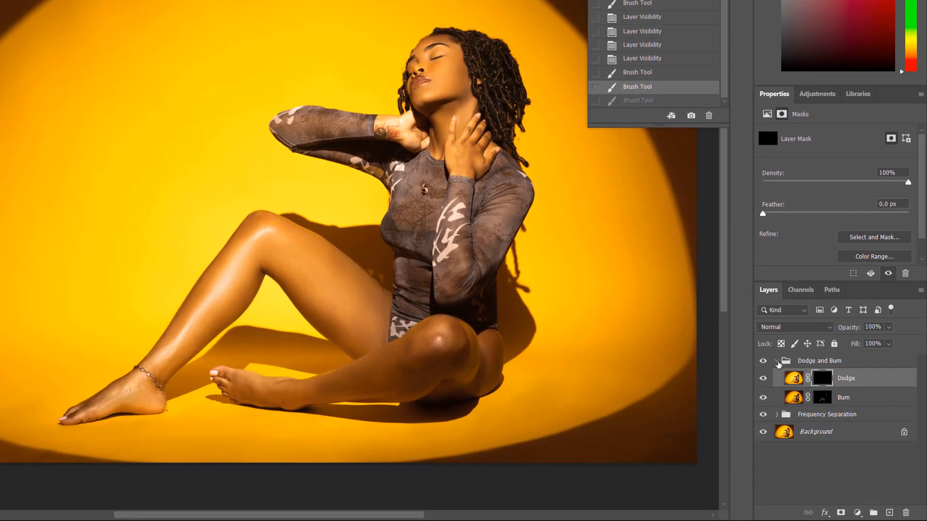
Step: Collapse the Dodge and Burn group and add a Curves adjustment layer above it
click(777, 362)
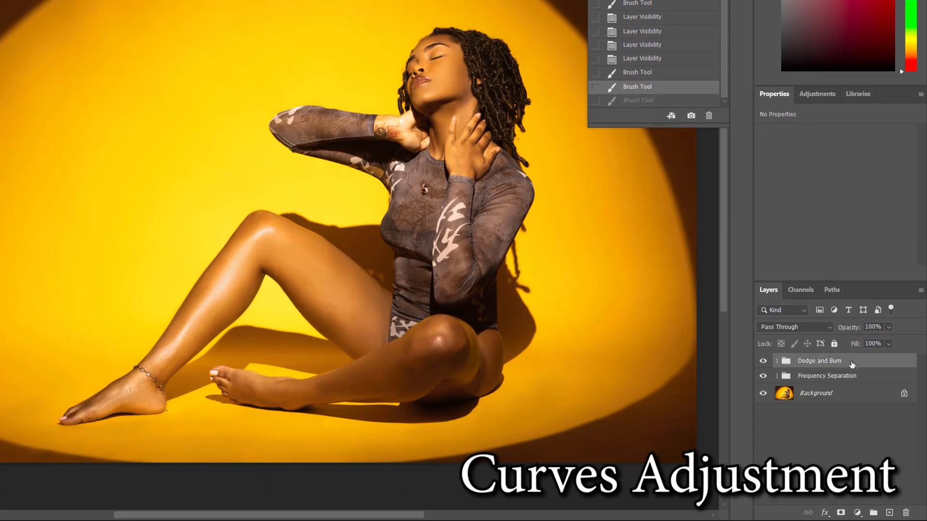
click(857, 513)
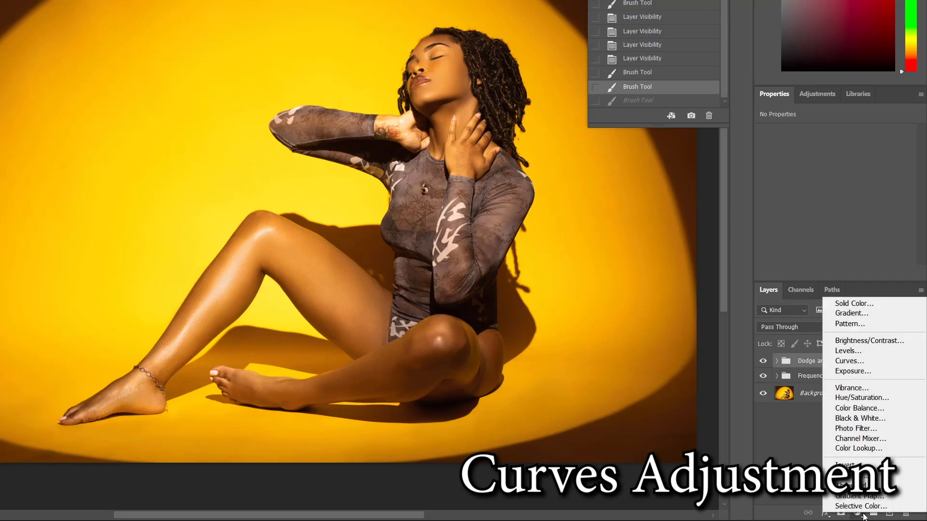
click(881, 362)
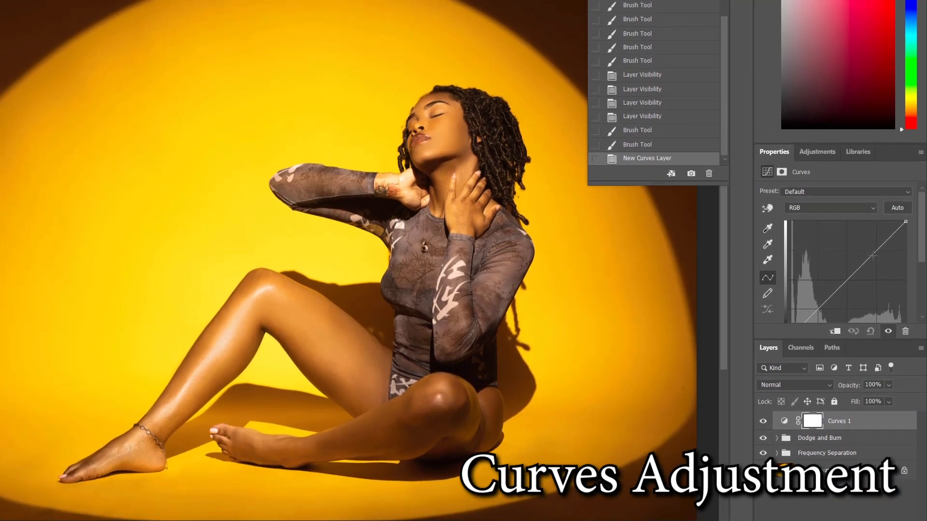
Step: Shape the RGB curve into a gentle S by lifting the highlights and lowering the shadows
drag(873, 256, 868, 250)
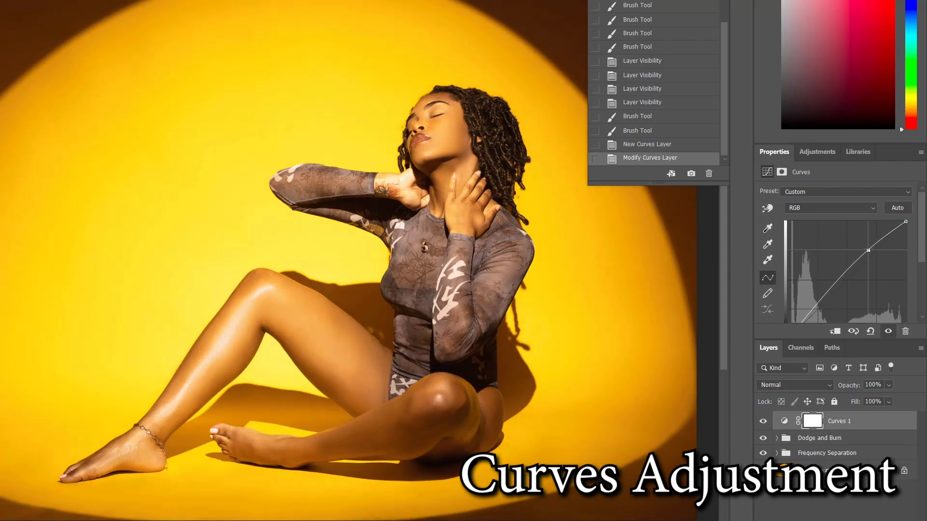
scroll(877, 254, down, 3)
drag(814, 261, 804, 278)
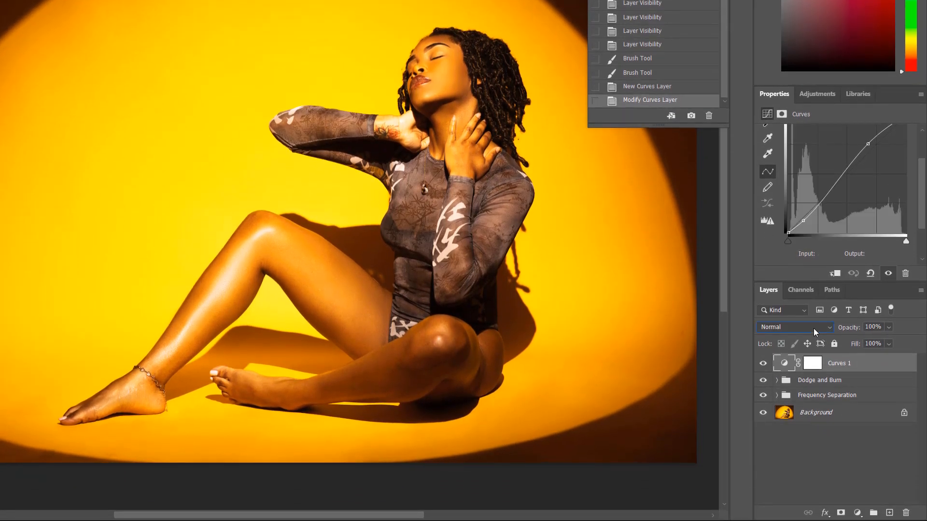
Step: Set the Curves layer's blend mode to Luminosity and toggle its visibility to compare the contrast
click(813, 328)
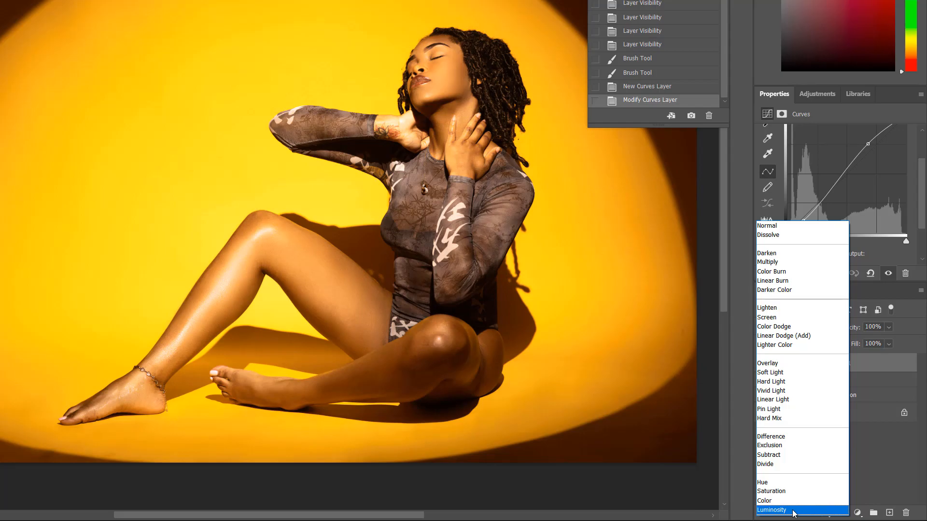
click(793, 511)
click(765, 364)
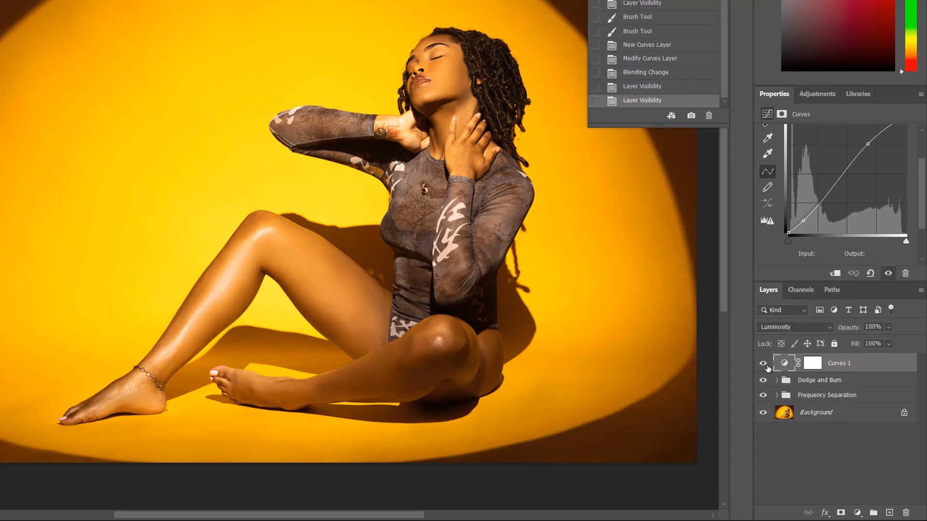
click(765, 365)
click(764, 364)
click(765, 365)
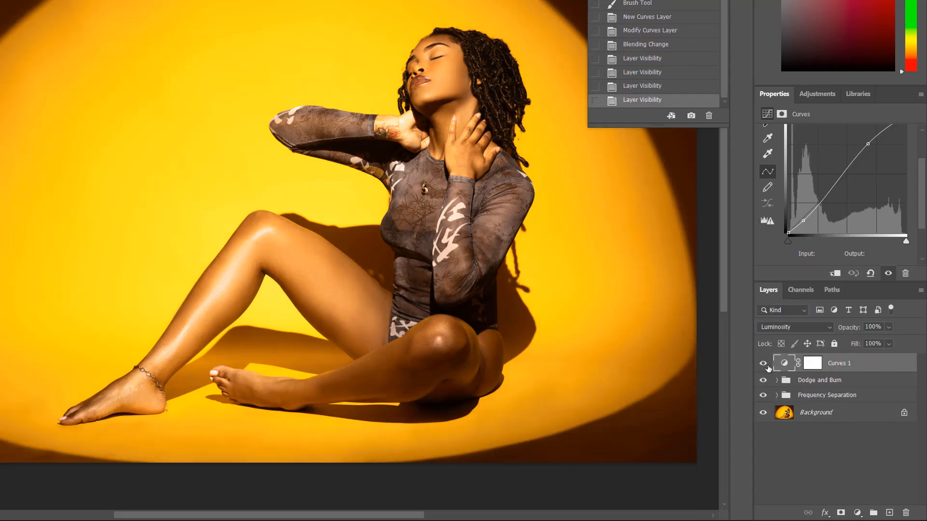
click(765, 364)
click(765, 364)
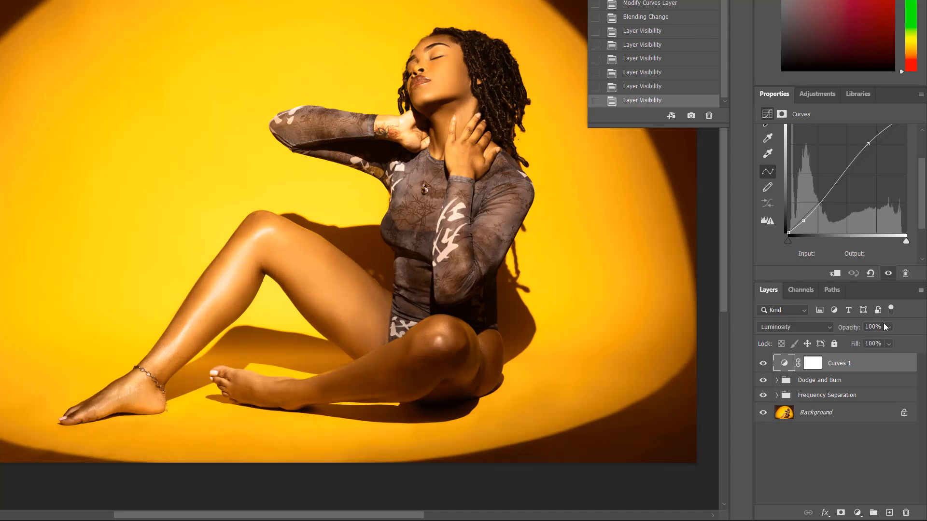
Step: Reduce the Curves layer's opacity to 57% and inspect the legs, the floor and the whole image
click(882, 340)
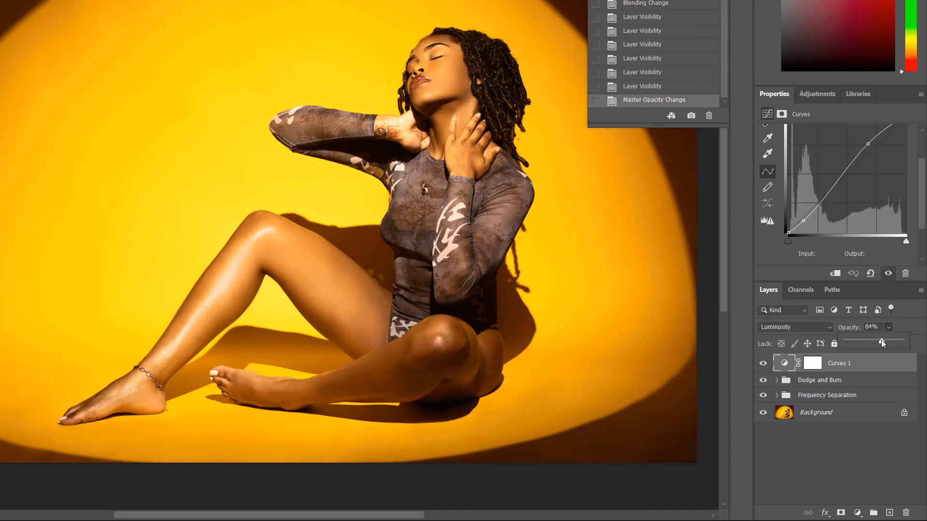
mouse_move(555, 337)
mouse_down()
mouse_move(522, 318)
mouse_move(538, 334)
mouse_up()
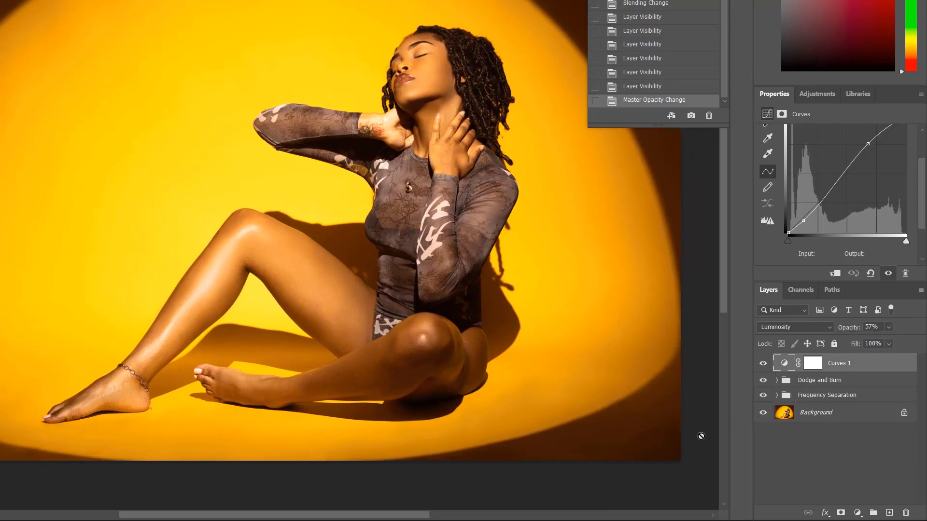
scroll(277, 450, up, 6)
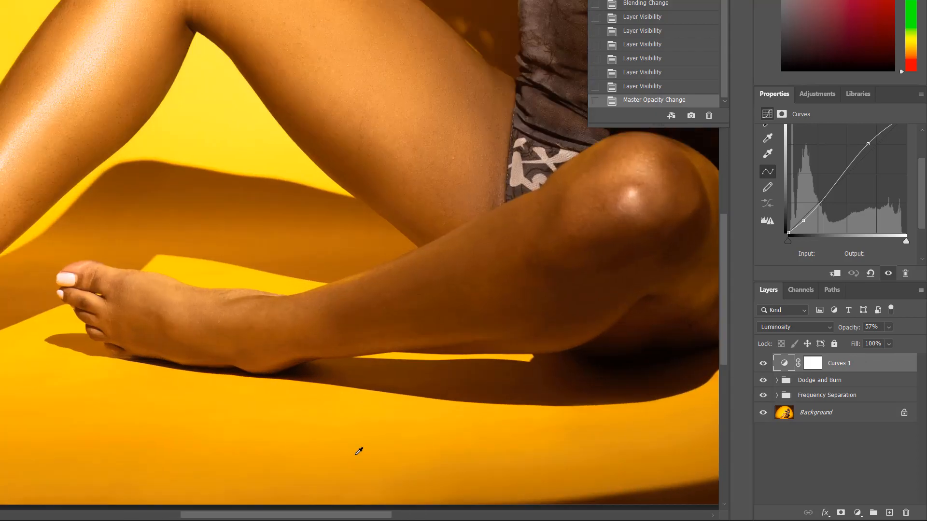
scroll(358, 451, down, 3)
scroll(382, 441, down, 4)
drag(458, 272, 445, 323)
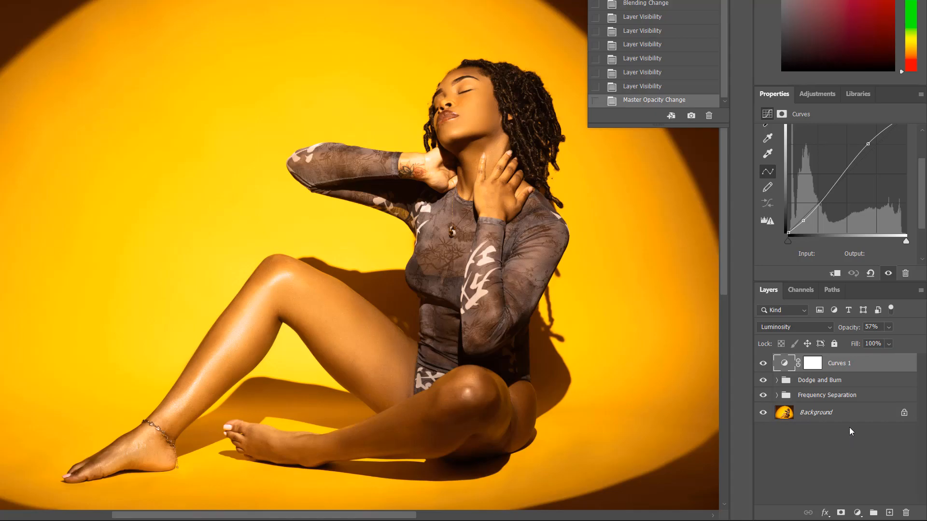
Step: Expand the Frequency Separation group and blend the upper thigh near the hip with the Mixer Brush on the Colors layer
click(821, 396)
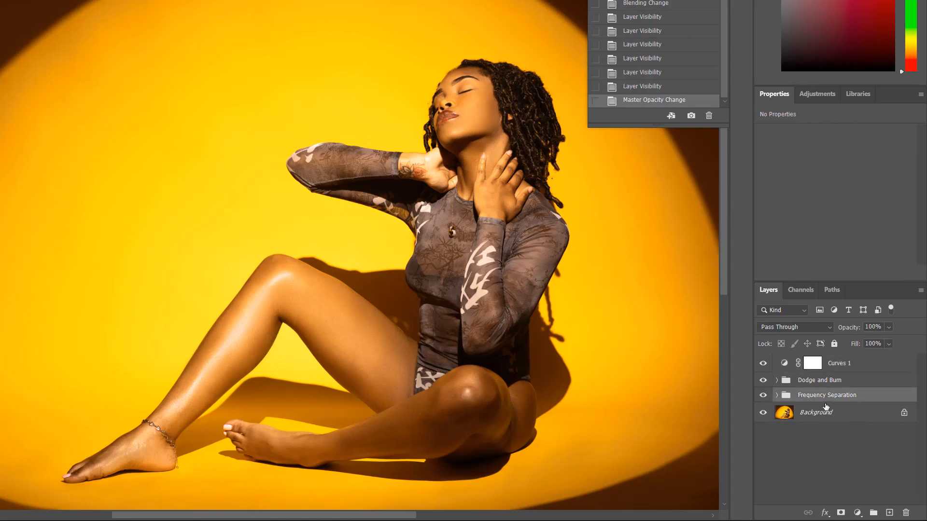
click(777, 395)
click(843, 432)
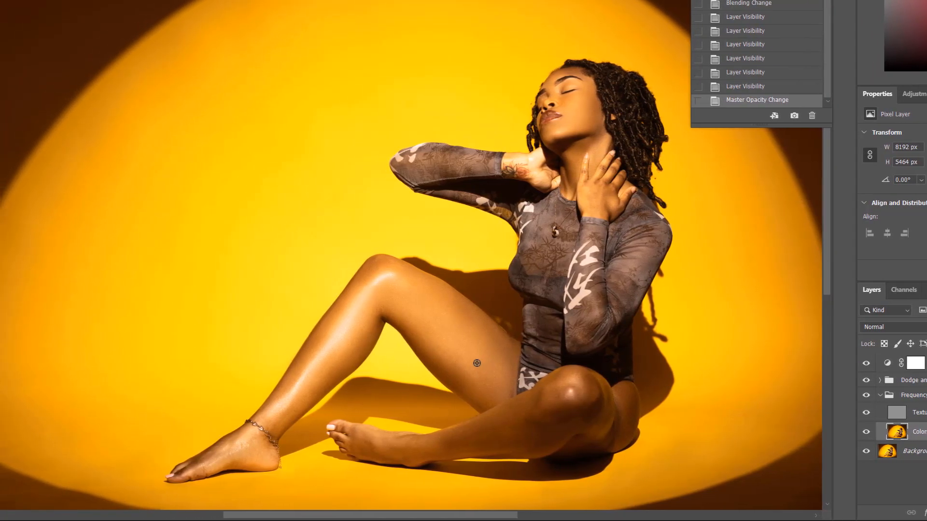
scroll(383, 376, up, 4)
drag(380, 380, 438, 371)
scroll(451, 372, up, 1)
mouse_move(478, 405)
mouse_down()
mouse_move(498, 428)
mouse_move(541, 379)
mouse_up()
drag(547, 389, 537, 397)
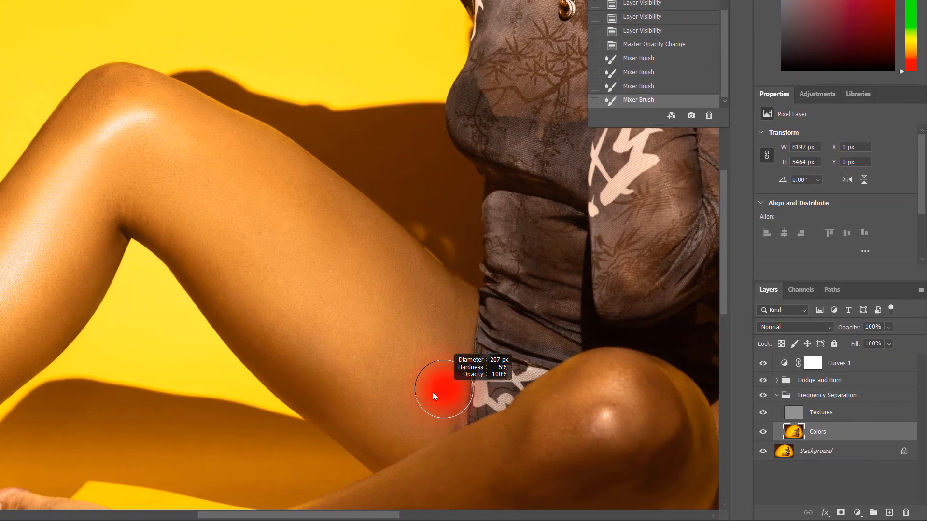
Step: Shrink the Mixer Brush and smooth the tone transitions along the bent leg's thigh, from the hip towards the knee
drag(433, 397, 425, 397)
drag(451, 309, 449, 300)
drag(441, 287, 390, 247)
drag(352, 216, 333, 198)
drag(328, 240, 295, 236)
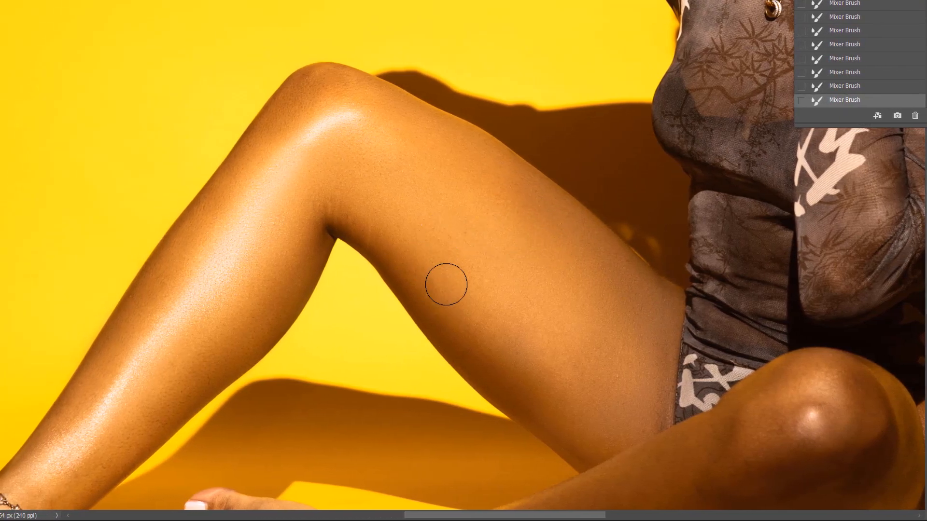
mouse_move(478, 292)
mouse_down()
mouse_move(430, 256)
mouse_move(435, 230)
mouse_up()
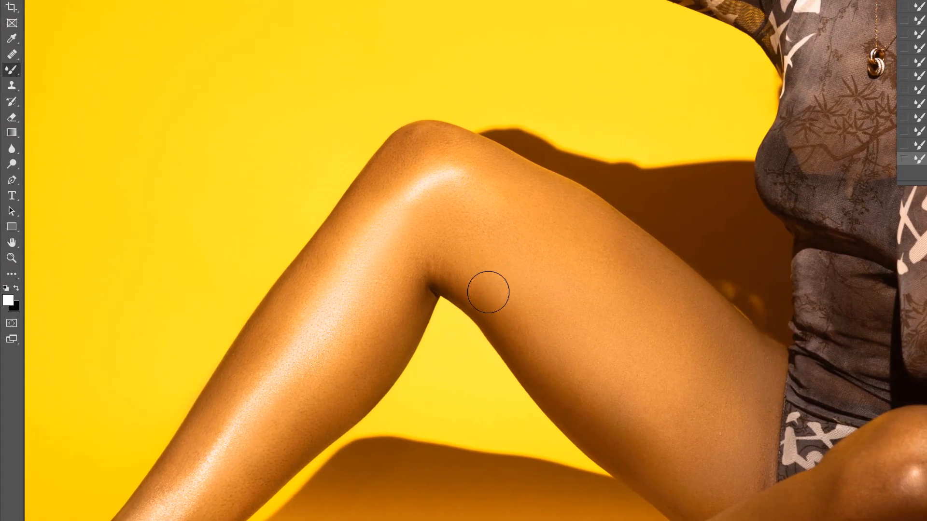
mouse_move(488, 292)
mouse_down()
mouse_move(449, 285)
mouse_move(476, 302)
mouse_move(438, 266)
mouse_up()
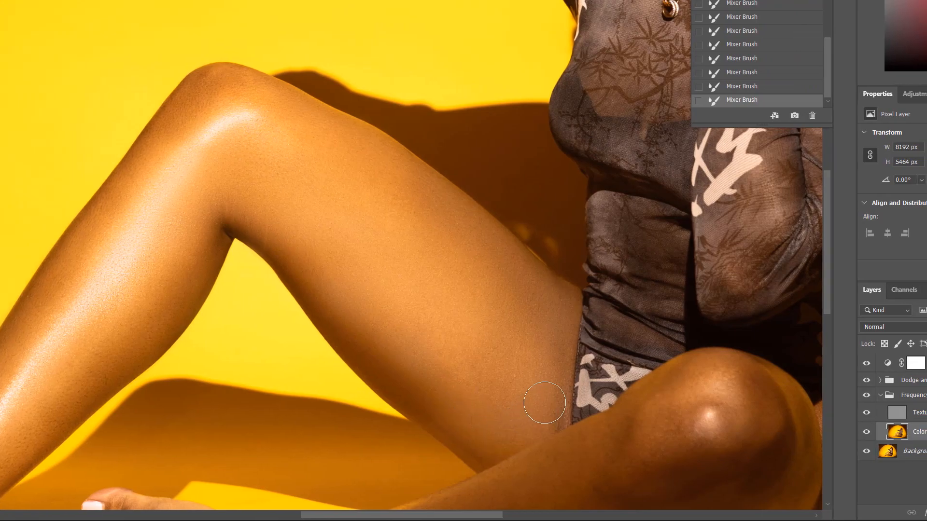
Step: Compare the retouched portrait with the original by toggling visibility from the Background layer
key(ctrl+minus)
key(ctrl+minus)
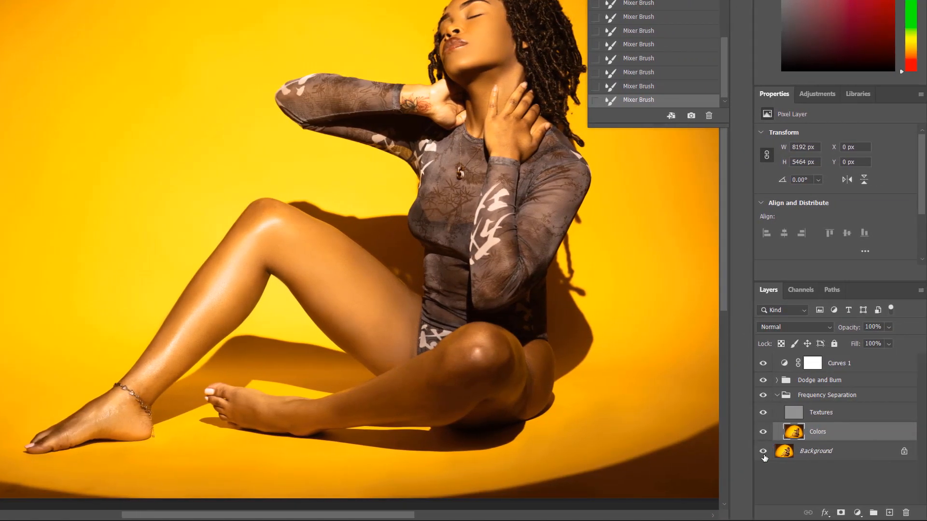
click(763, 452)
click(763, 452)
click(763, 452)
click(763, 452)
key(ctrl+minus)
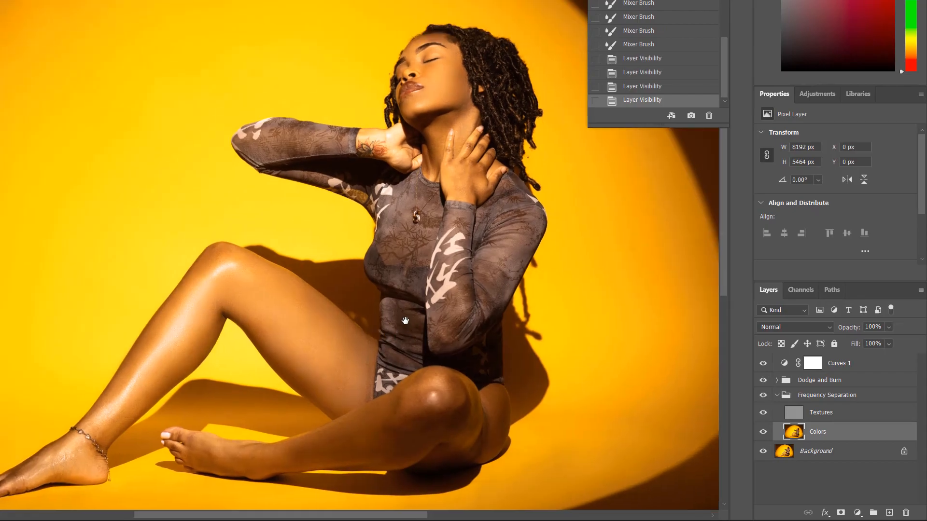
Step: Add a Gradient Map adjustment layer directly above the Colors layer
drag(497, 274, 459, 231)
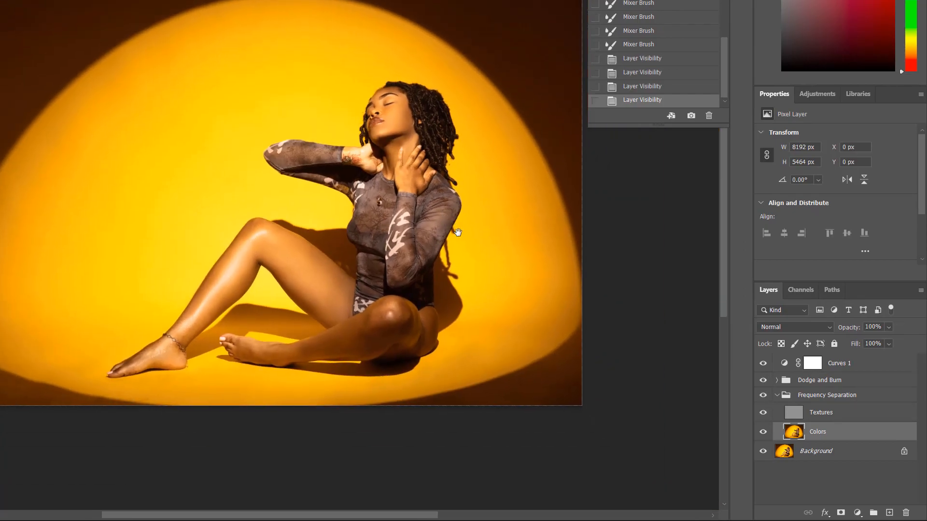
scroll(447, 245, up, 1)
click(858, 513)
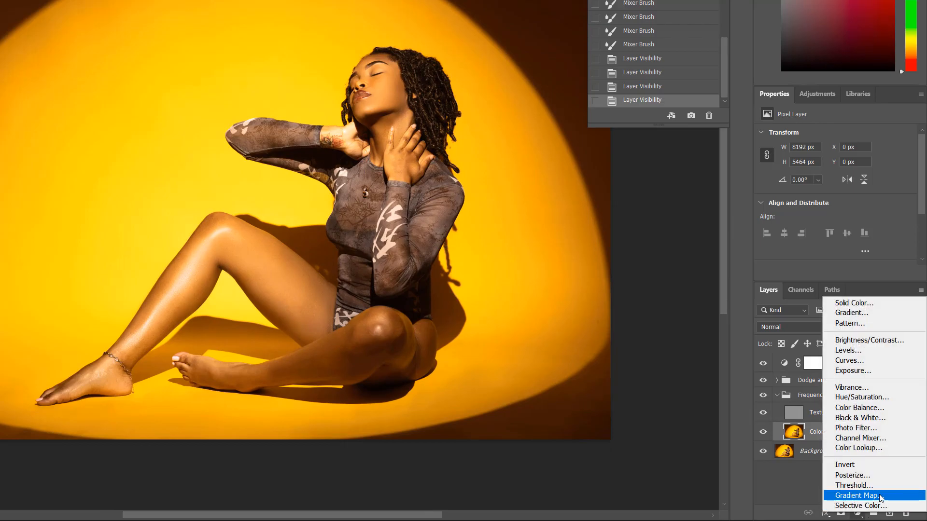
click(880, 498)
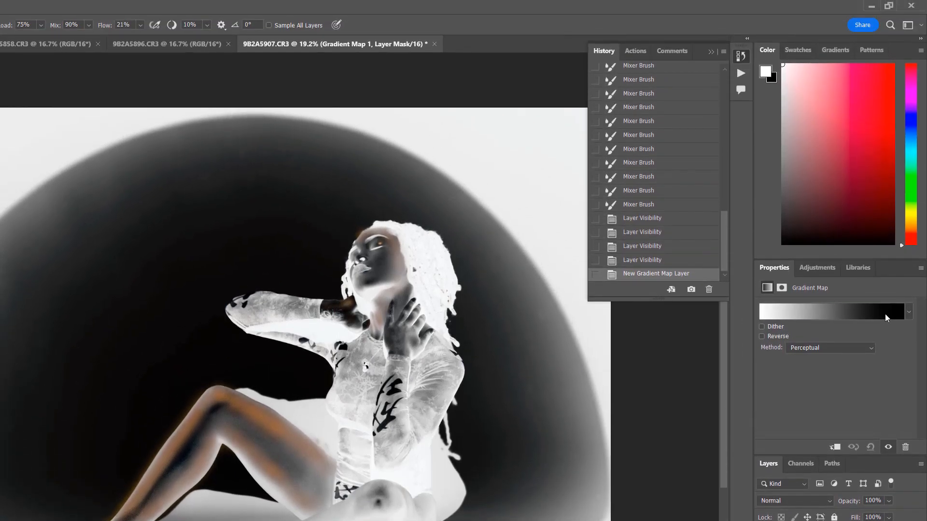
Step: Set the Gradient Map's gradient to the Blue_20 preset from the Blues group
click(884, 141)
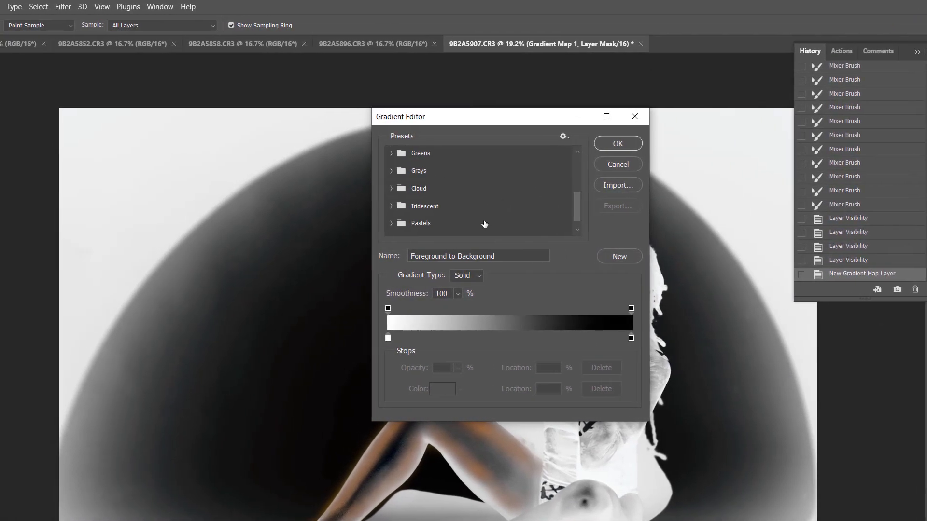
scroll(240, 229, down, 4)
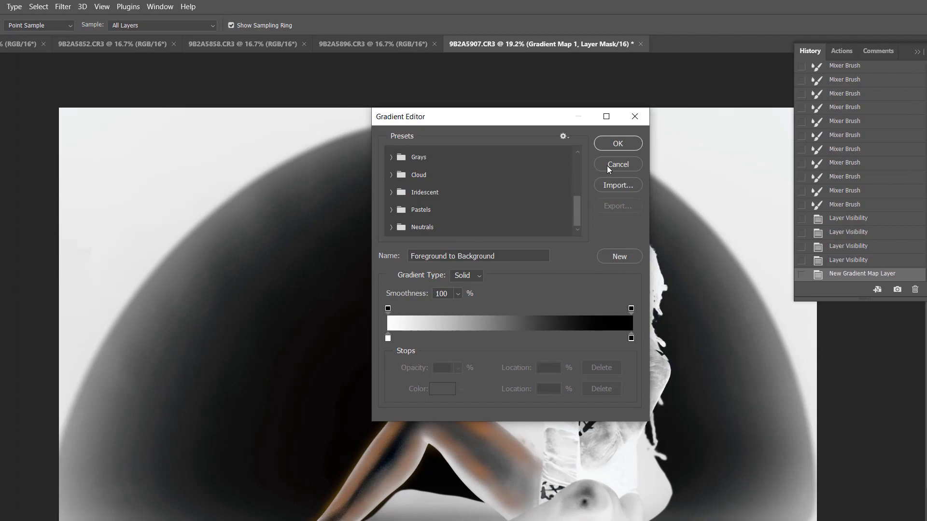
scroll(464, 218, up, 3)
scroll(475, 226, up, 2)
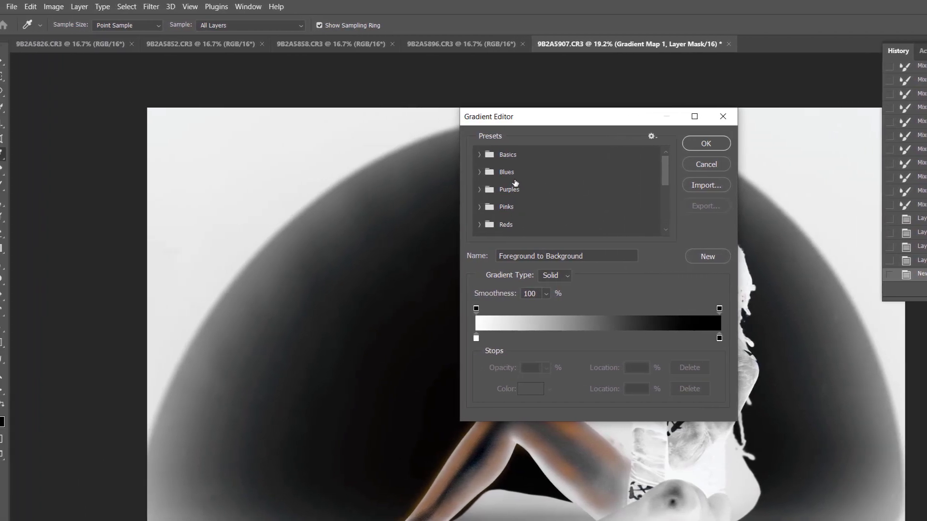
click(493, 172)
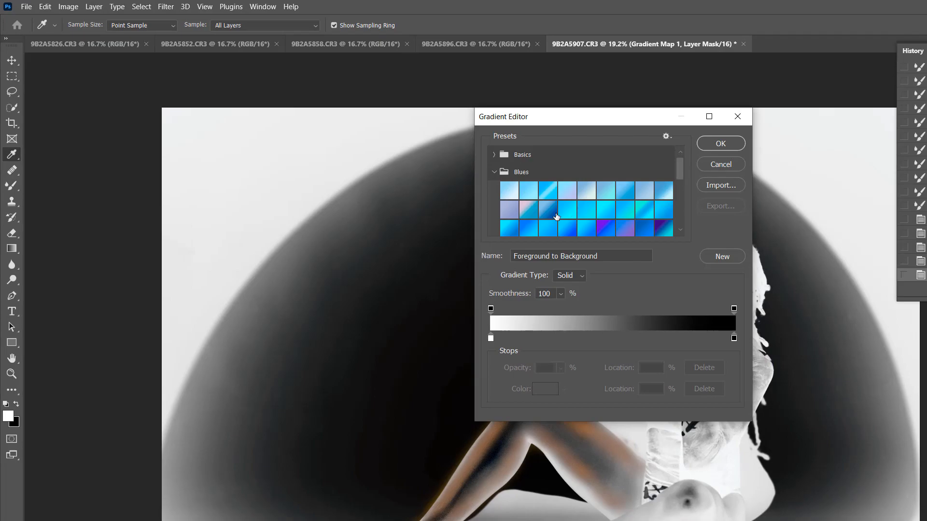
scroll(557, 216, down, 1)
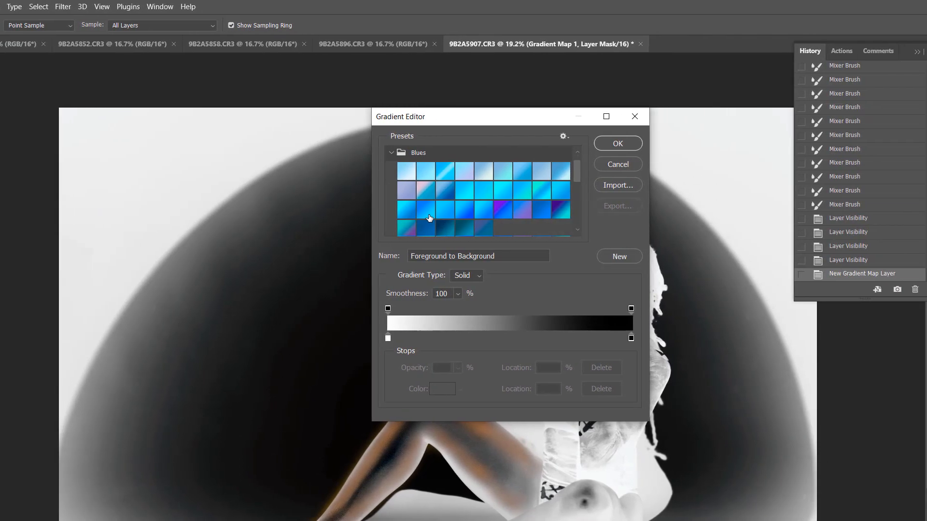
click(531, 215)
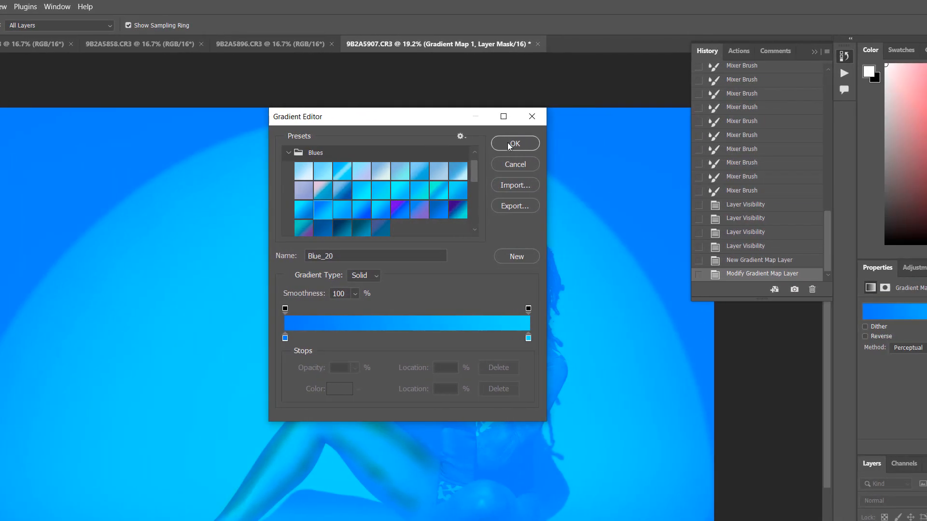
click(513, 143)
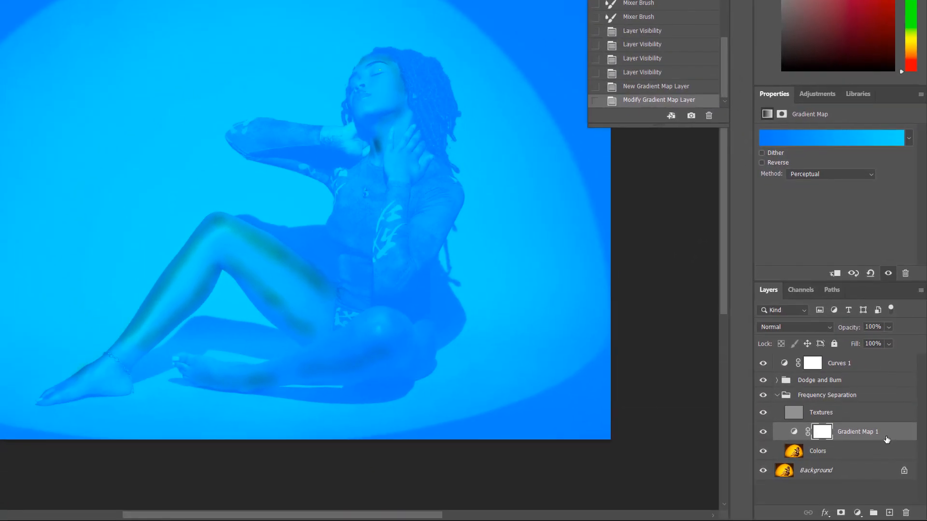
Step: Move the Gradient Map layer above Curves 1 and restrict it to shadows with Blend If, Underlying Layer highlights split to 0 / 31
drag(926, 520, 926, 520)
drag(868, 384, 853, 360)
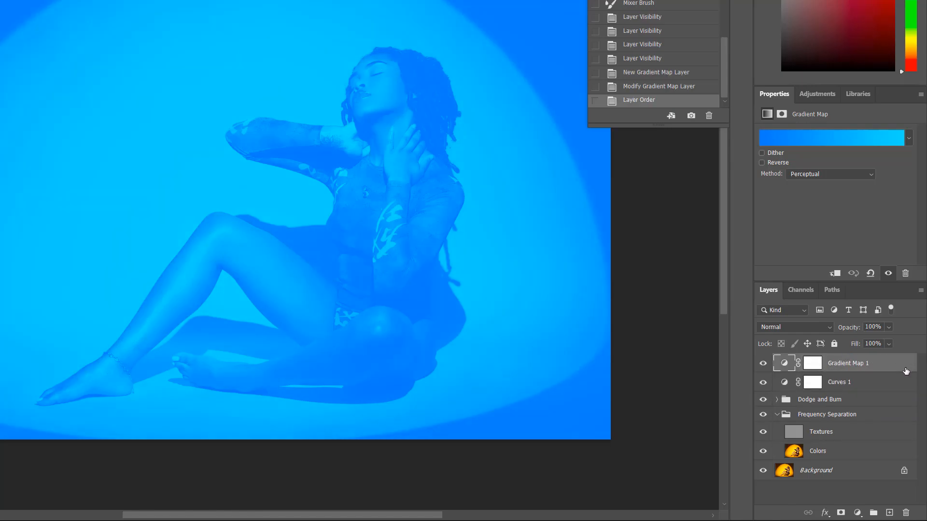
drag(723, 147, 719, 211)
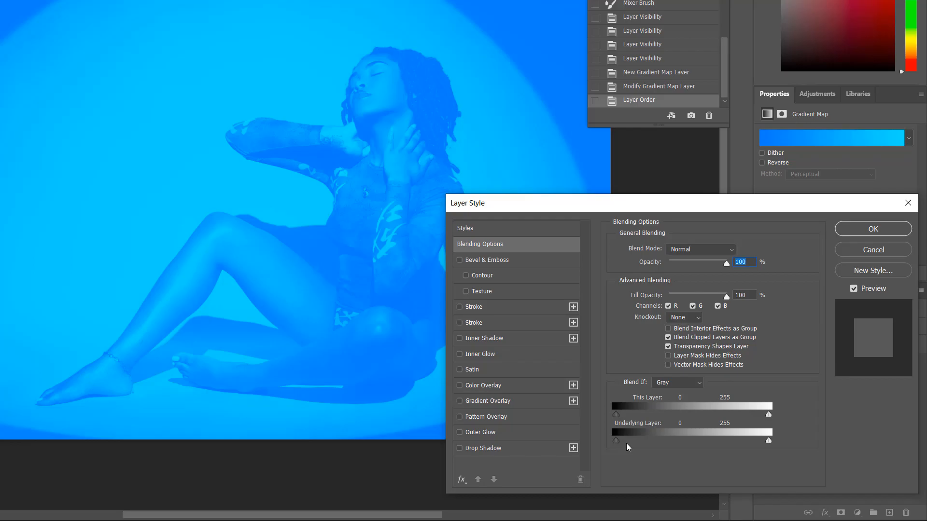
drag(771, 443, 636, 448)
key(alt)
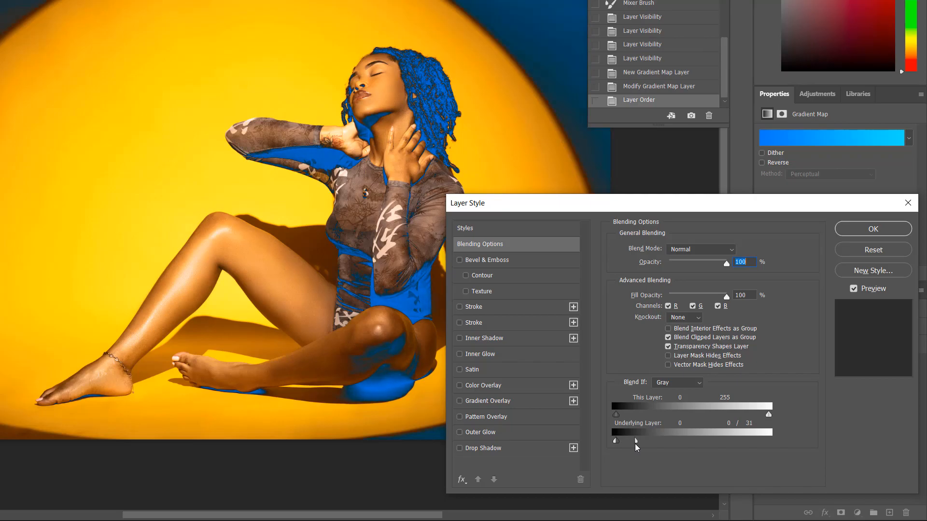
mouse_move(726, 263)
mouse_down()
mouse_move(671, 270)
mouse_move(722, 263)
mouse_up()
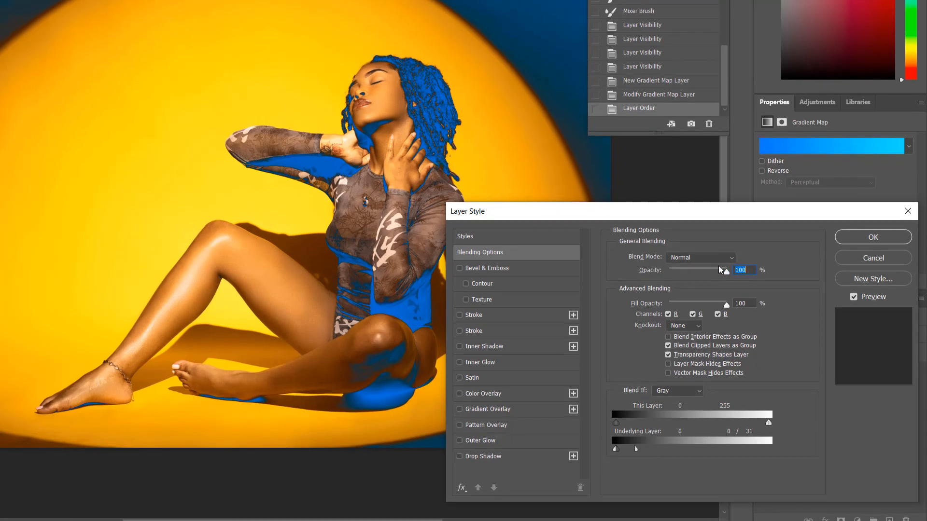
click(873, 278)
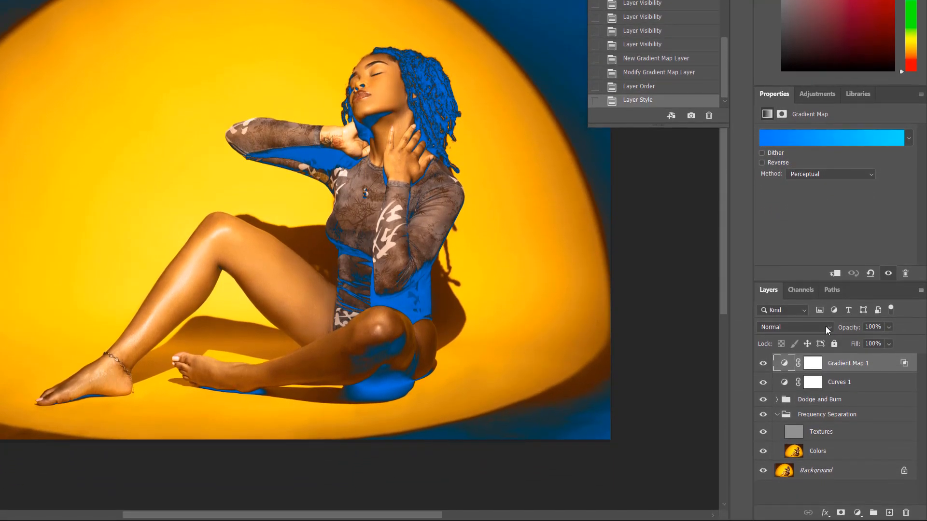
Step: Set the Gradient Map layer to Soft Light and refine its Blend If Underlying Layer highlight split to 0 / 28
click(826, 327)
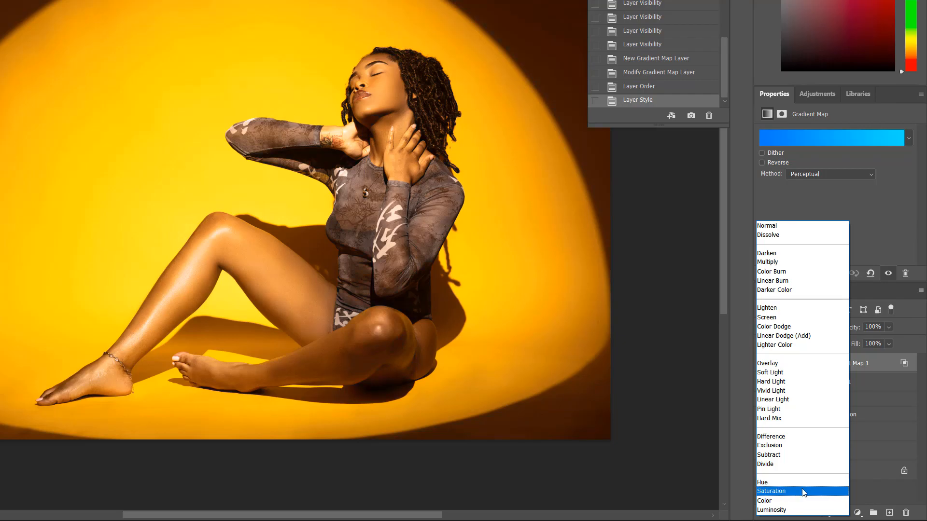
click(811, 372)
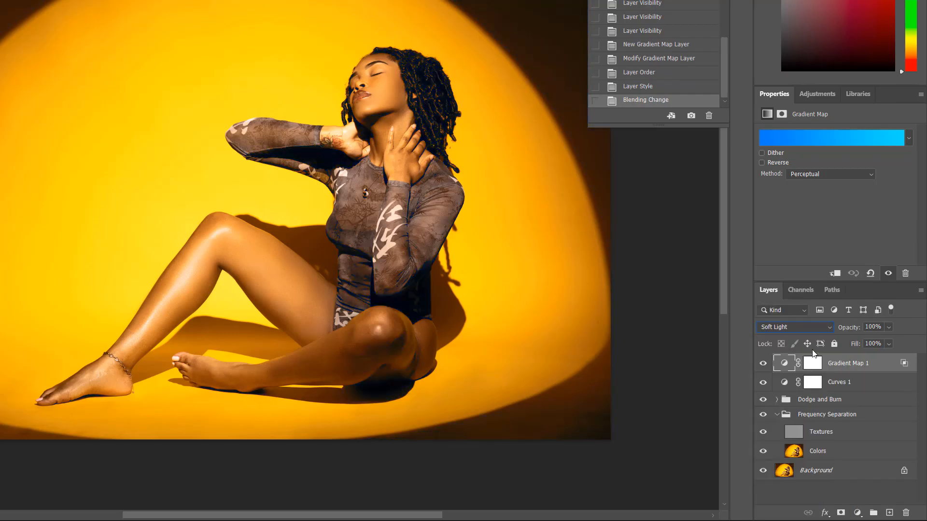
double_click(903, 373)
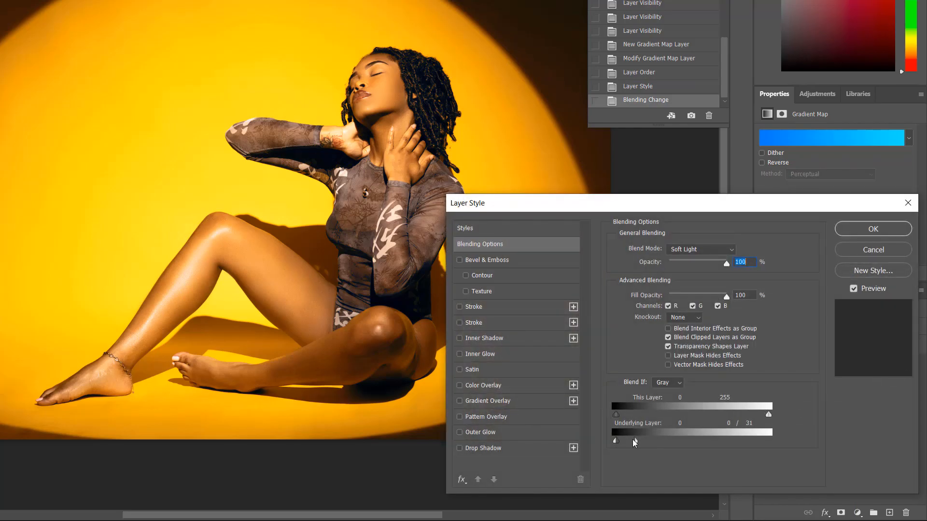
drag(638, 439, 662, 443)
drag(636, 454, 634, 454)
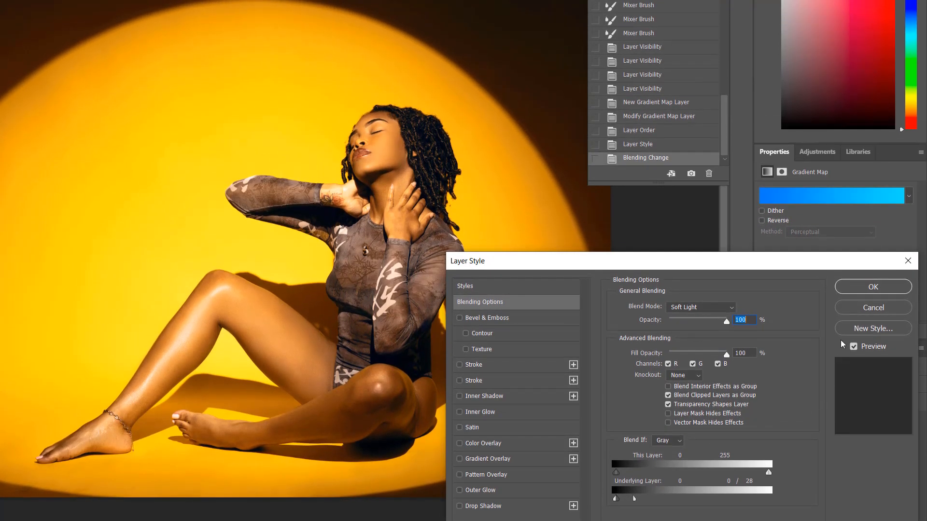
click(864, 286)
Step: Inspect the blue-toned shadows and compare the image with and without the Gradient Map layer
scroll(402, 200, up, 5)
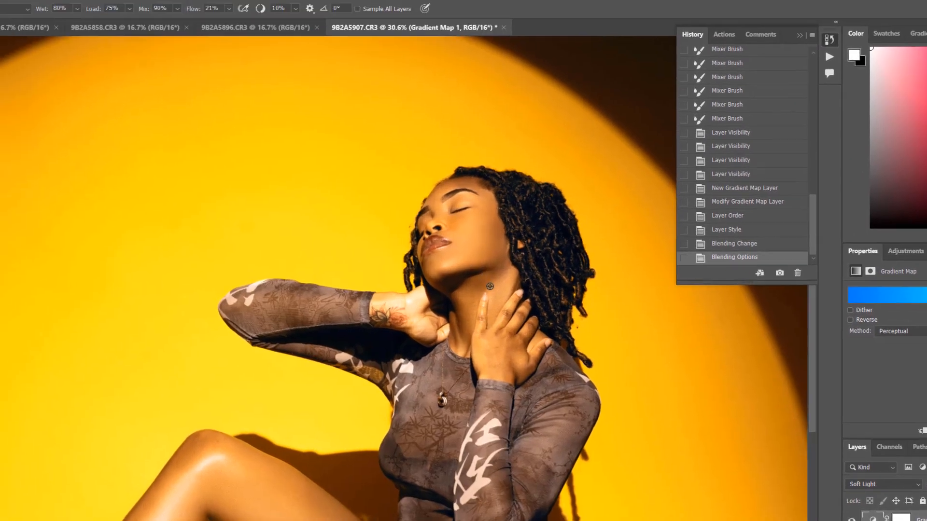
scroll(504, 303, down, 5)
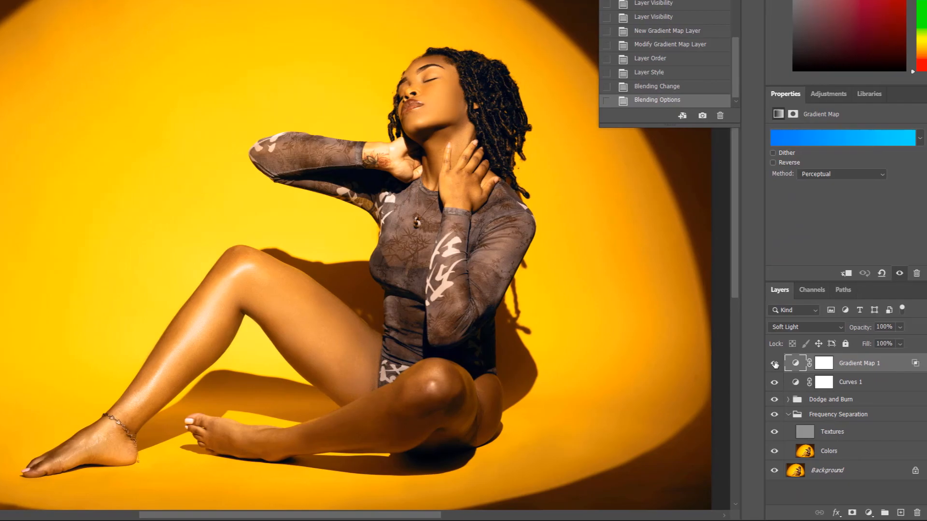
click(866, 372)
click(764, 364)
click(763, 363)
click(764, 364)
Step: Try to smooth the dark backdrop along the image's left edge with the Mixer Brush on the Colors layer
drag(422, 305, 421, 257)
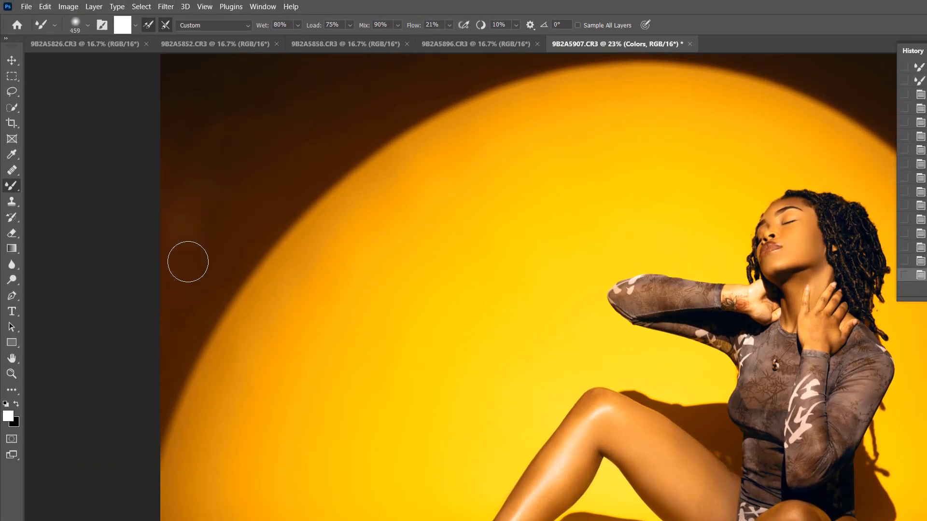
drag(168, 167, 207, 248)
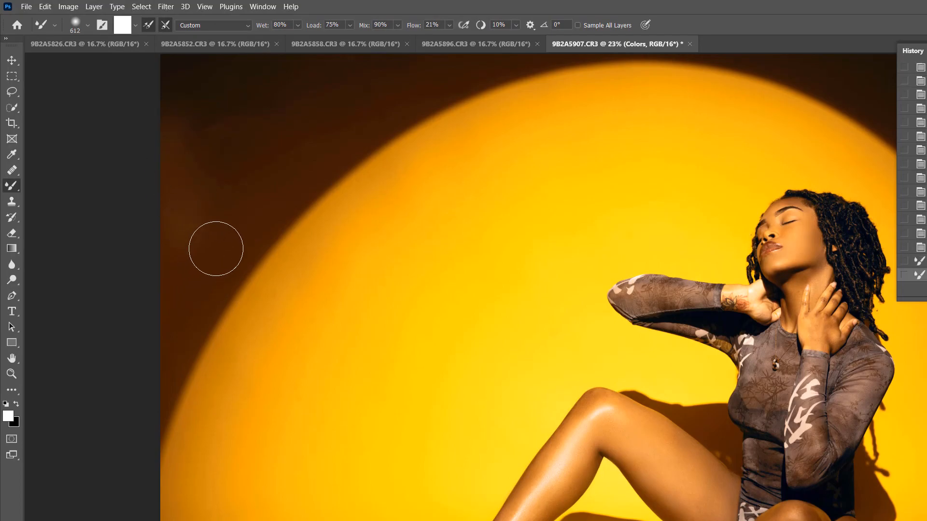
key(ctrl+z)
key(ctrl+shift+z)
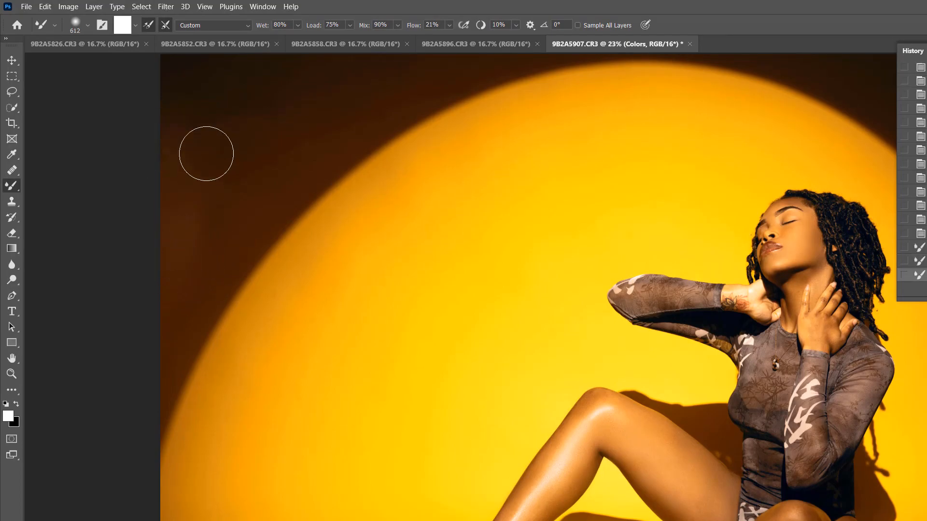
Step: Enlarge the Mixer Brush to 934 px and try blending the blotchy tones in the dark upper-left backdrop corner
key(ctrl+0)
scroll(243, 197, up, 2)
drag(238, 211, 289, 211)
mouse_move(197, 177)
mouse_down()
mouse_move(184, 260)
mouse_move(190, 299)
mouse_up()
mouse_move(300, 135)
mouse_down()
mouse_move(251, 178)
mouse_move(247, 136)
mouse_move(217, 132)
mouse_move(206, 118)
mouse_move(206, 157)
mouse_up()
key(ctrl+z)
drag(204, 108, 182, 277)
drag(261, 161, 280, 201)
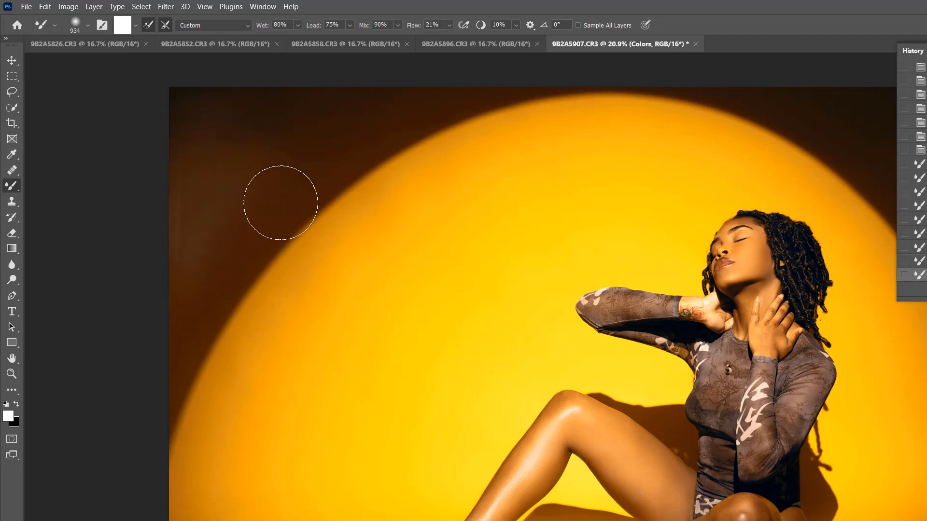
key(ctrl+z)
mouse_move(249, 161)
mouse_down()
mouse_move(211, 155)
mouse_move(223, 198)
mouse_up()
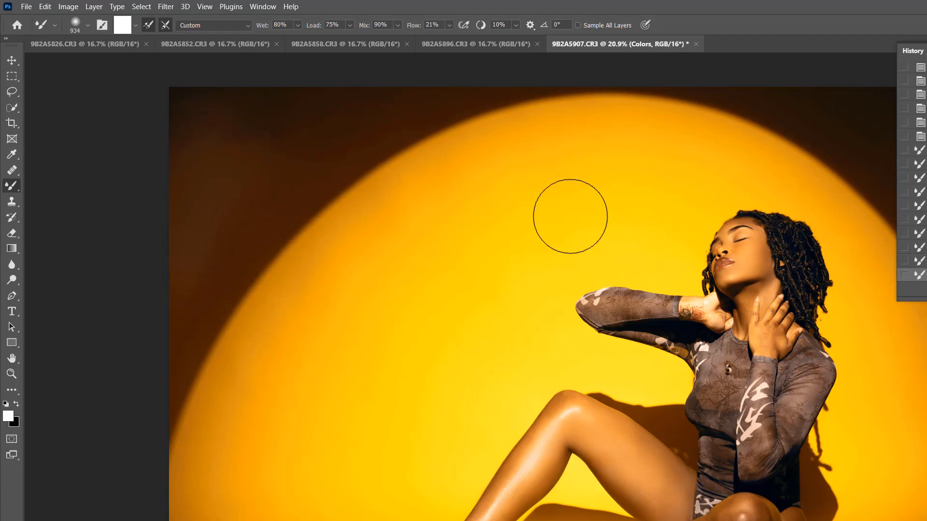
Step: Try to blend the dark lower-left floor corner with the Mixer Brush on the Textures layer
scroll(682, 223, down, 2)
scroll(447, 426, up, 4)
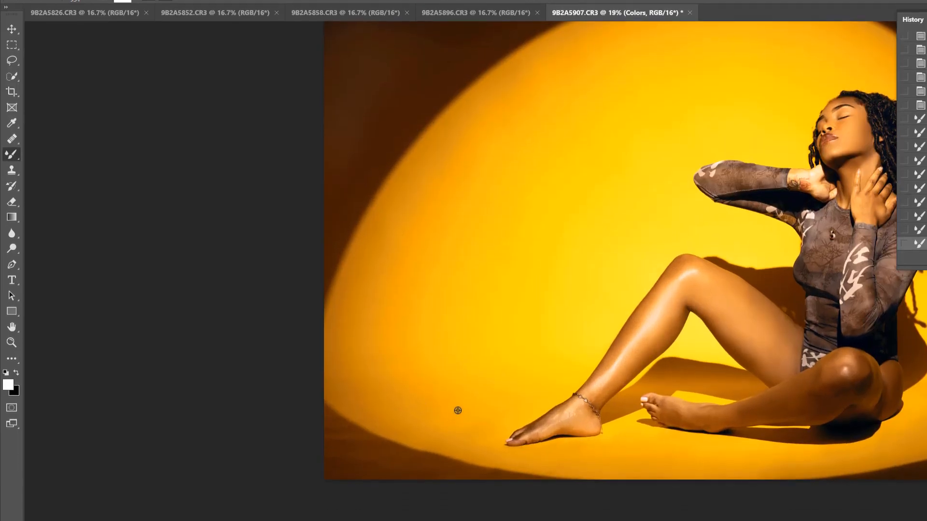
drag(259, 345, 226, 341)
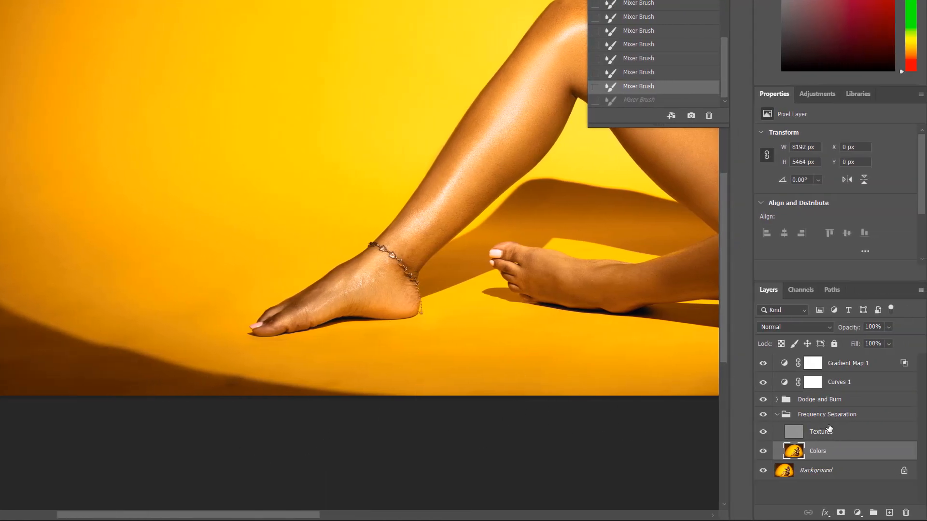
click(835, 438)
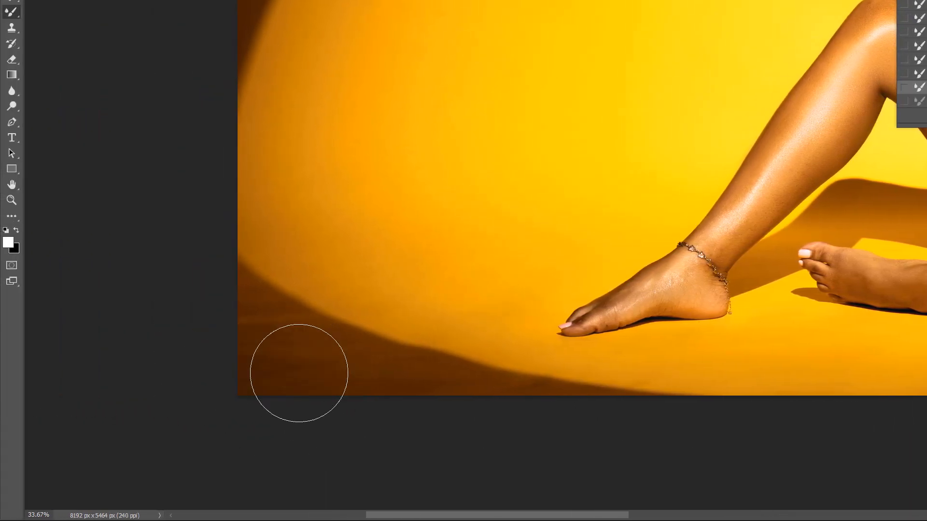
drag(275, 387, 296, 376)
drag(298, 375, 275, 375)
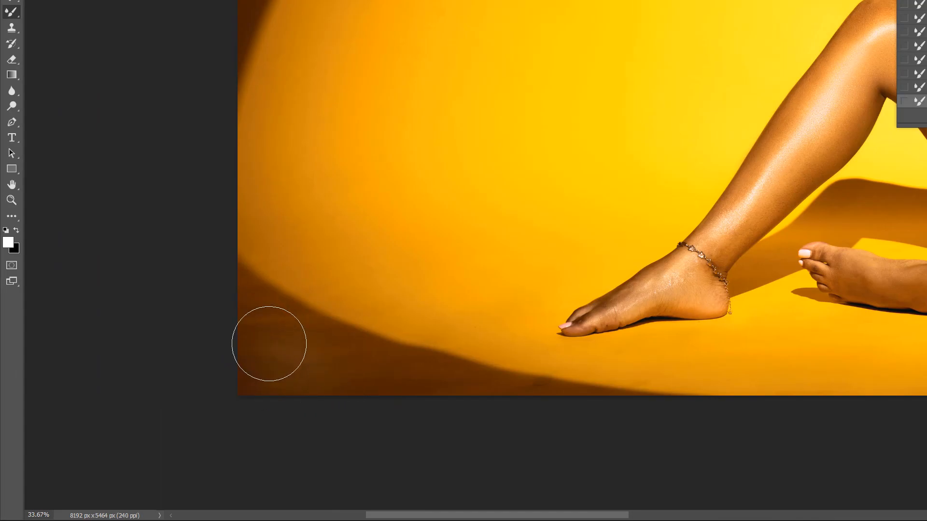
scroll(523, 394, down, 4)
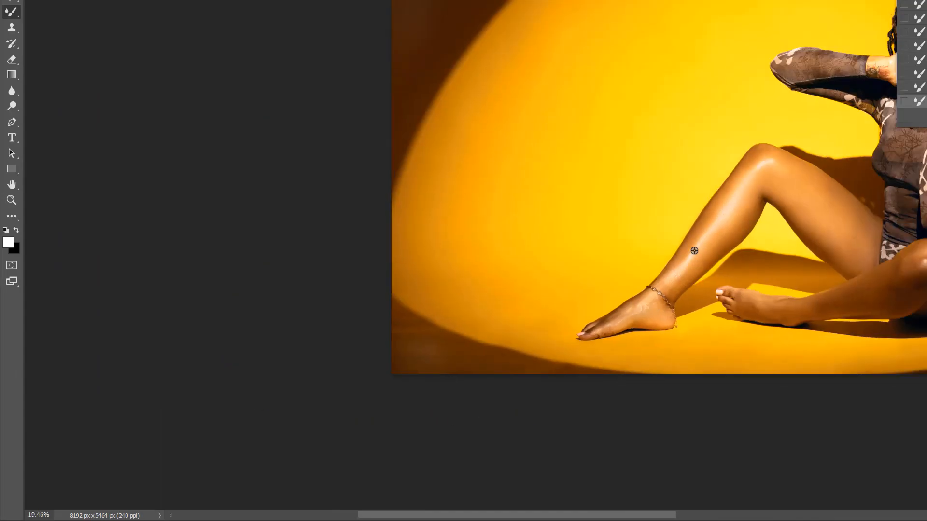
Step: Undo the recent Mixer Brush strokes in the dark corners of the backdrop
key(ctrl+z)
key(ctrl+z)
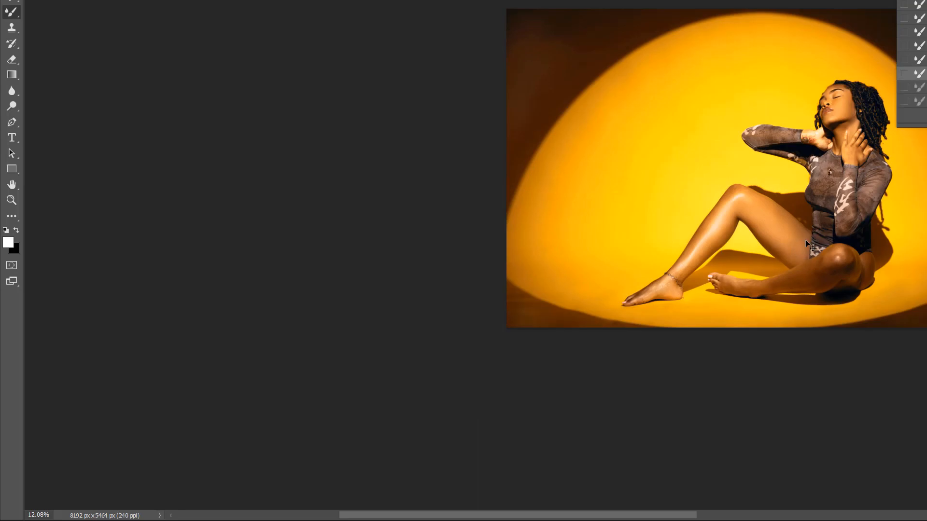
key(ctrl+z)
key(ctrl+z)
key(ctrl+z)
key(ctrl+z)
key(ctrl+z)
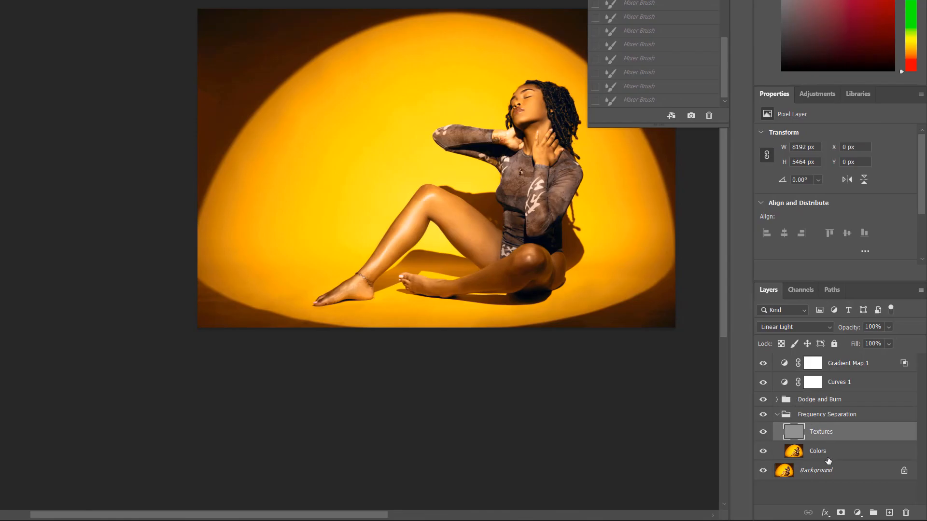
Step: Heal the blotchy tones in the dark upper-left backdrop on the Colors layer with the Healing Brush, sampling clean areas nearby
click(818, 451)
scroll(241, 104, up, 6)
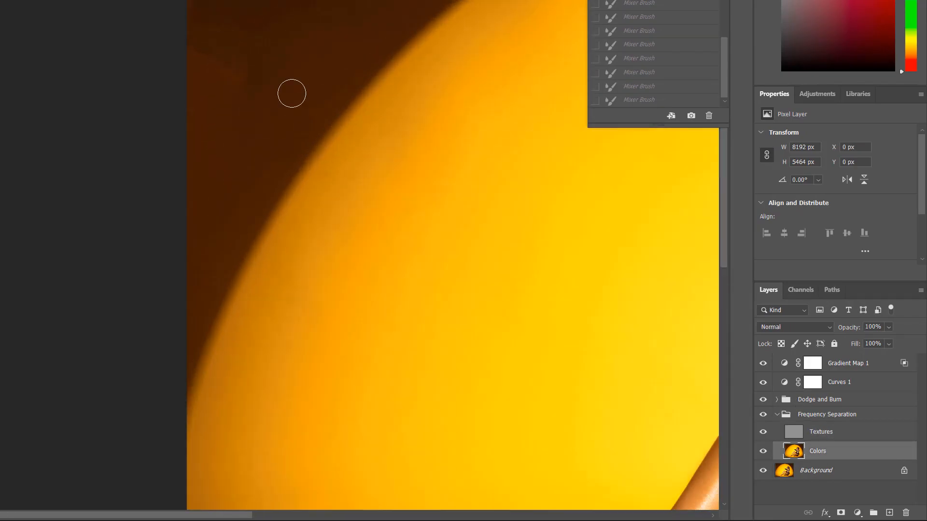
drag(278, 82, 245, 157)
alt+click(447, 291)
key(])
key(])
mouse_move(375, 323)
mouse_down()
mouse_move(341, 304)
mouse_move(346, 298)
mouse_up()
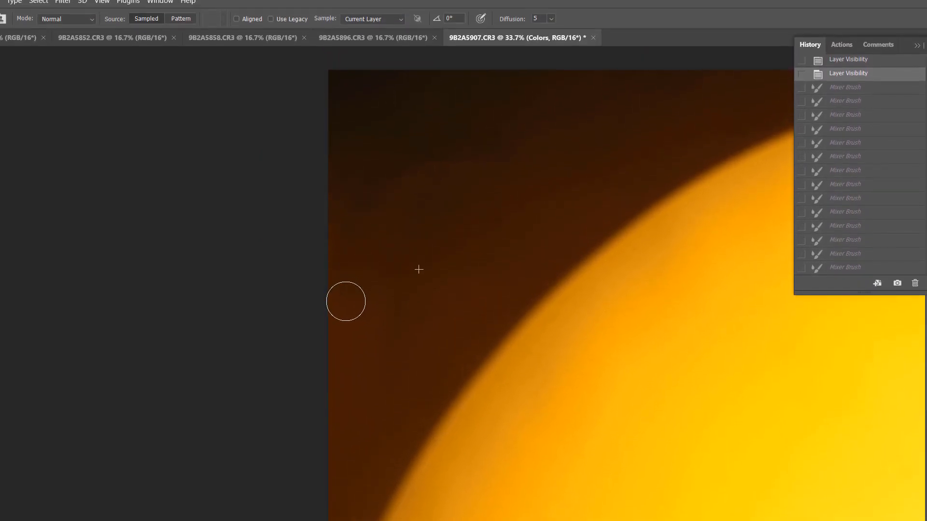
alt+click(454, 259)
drag(340, 240, 346, 266)
drag(470, 259, 466, 283)
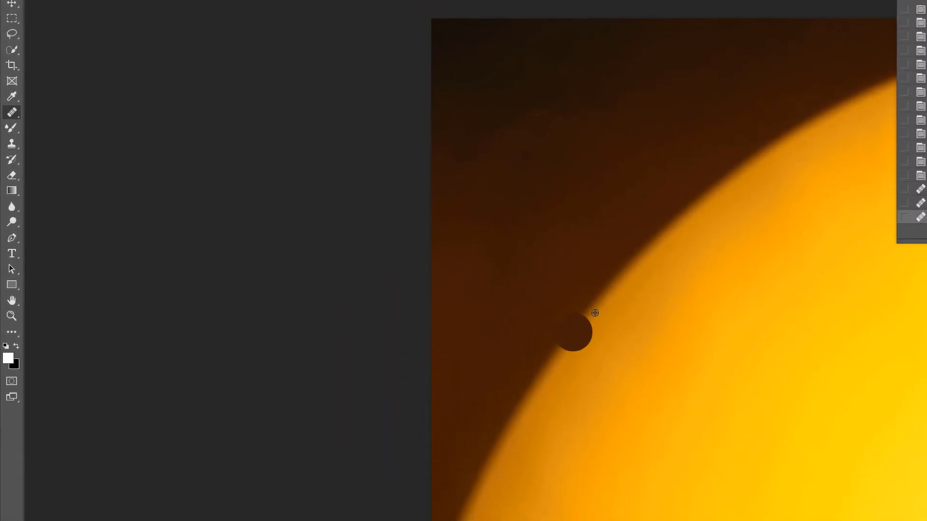
Step: Compare the retouched portrait with the original by repeatedly showing only the Background layer and restoring all layers
scroll(627, 265, down, 4)
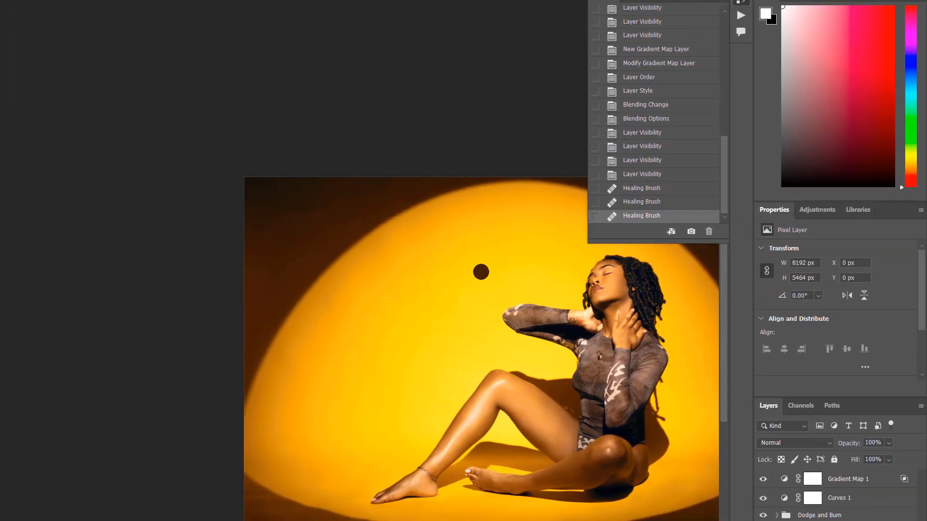
drag(692, 270, 520, 256)
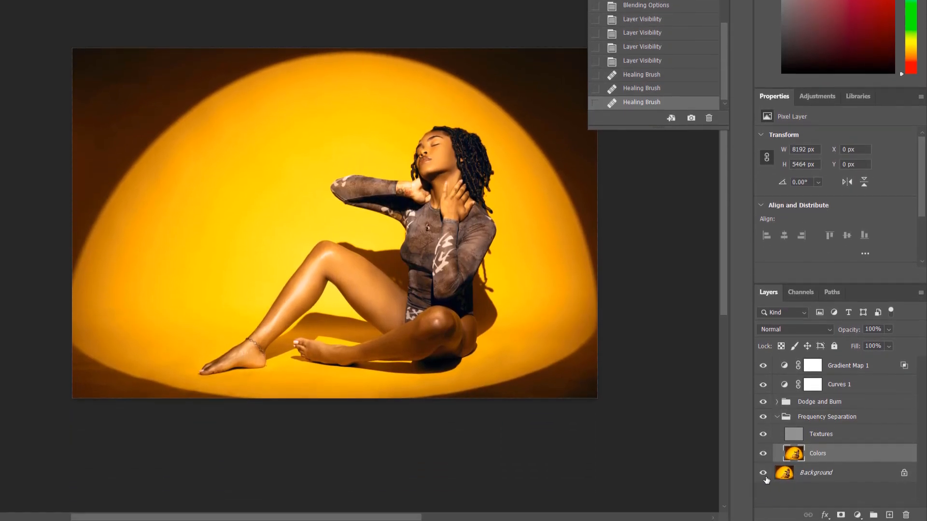
alt+click(764, 476)
alt+click(764, 475)
alt+click(765, 475)
alt+click(765, 475)
alt+click(765, 475)
alt+click(765, 475)
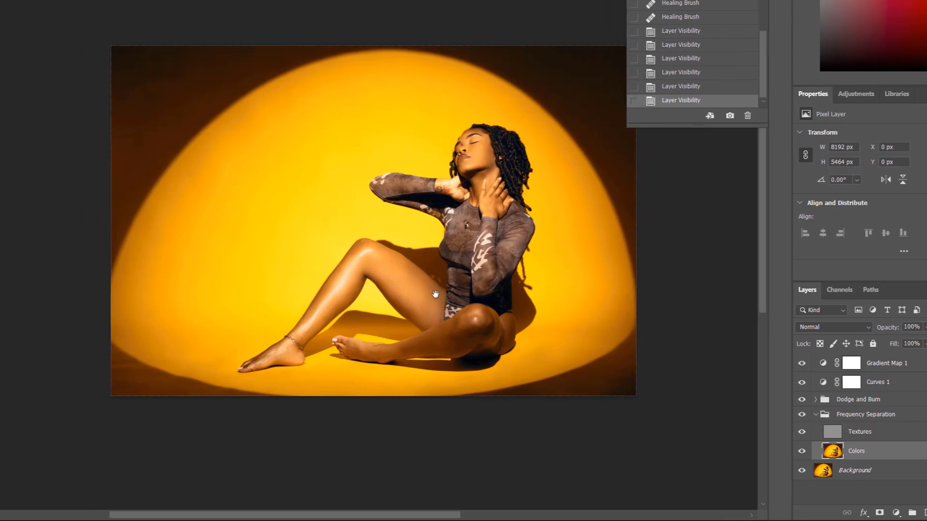
Step: Collapse the History panel and inspect the portrait up close and as a whole
drag(391, 293, 335, 270)
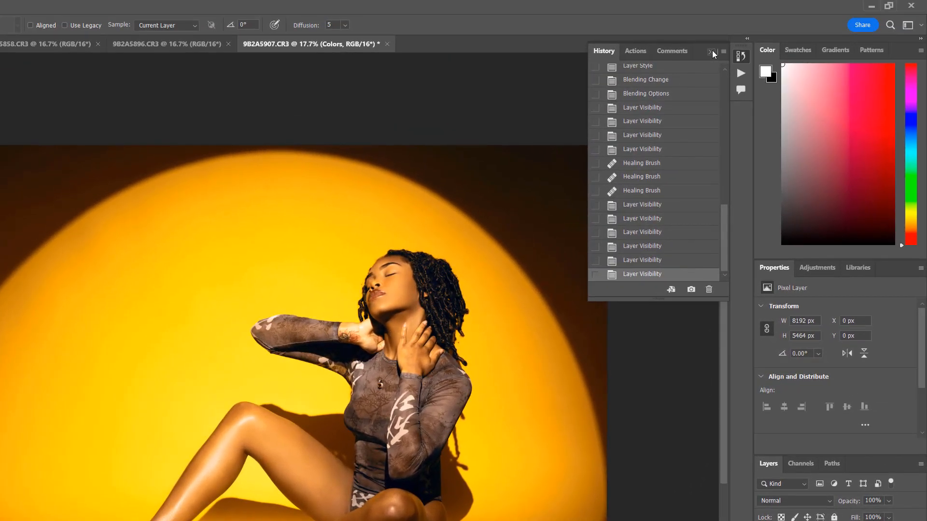
click(717, 53)
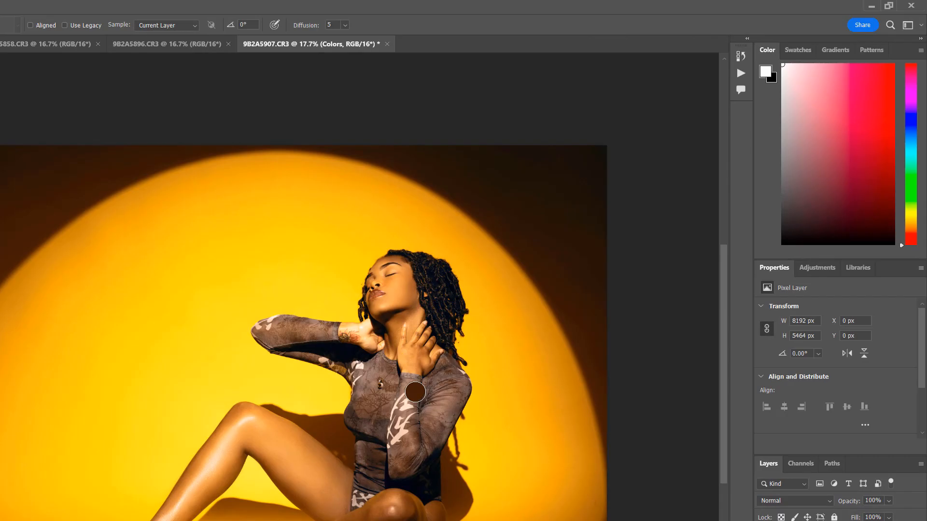
scroll(408, 292, up, 5)
scroll(522, 398, down, 5)
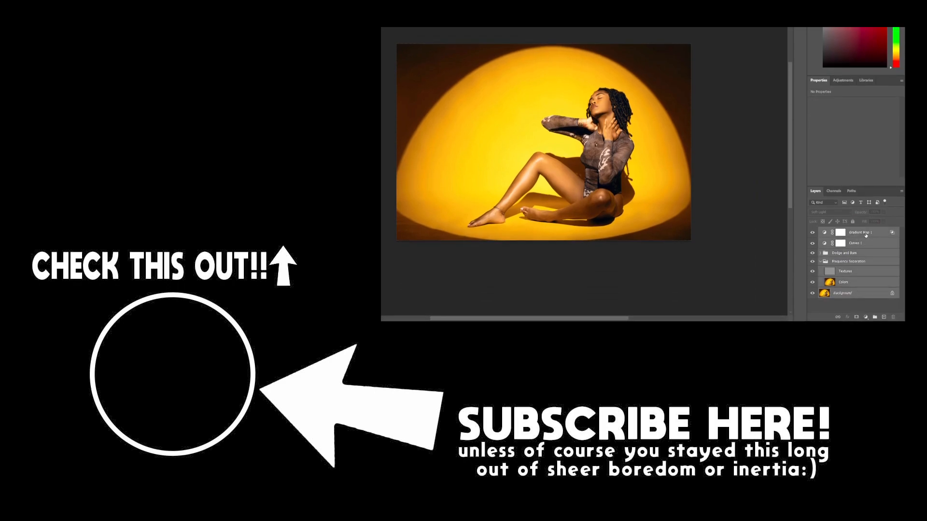
Step: Flatten all layers of the portrait into a single image and save the file
click(434, 30)
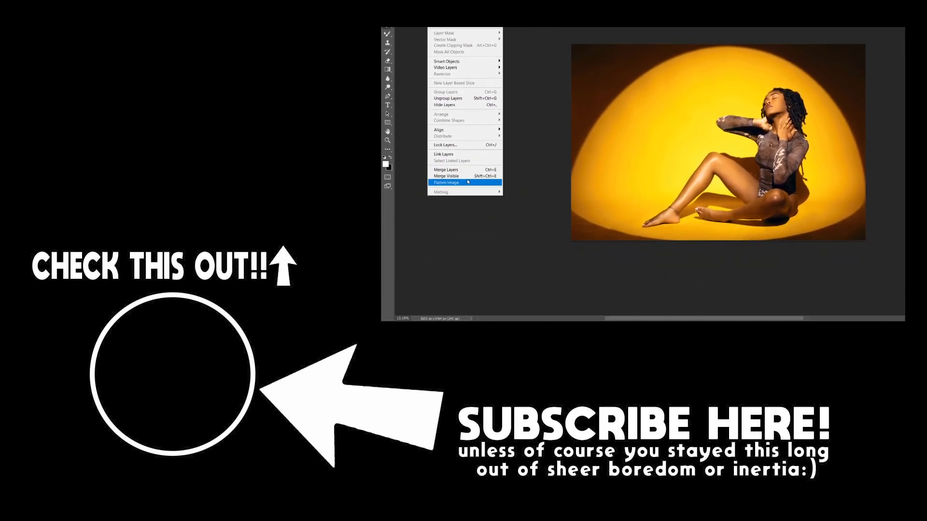
click(468, 275)
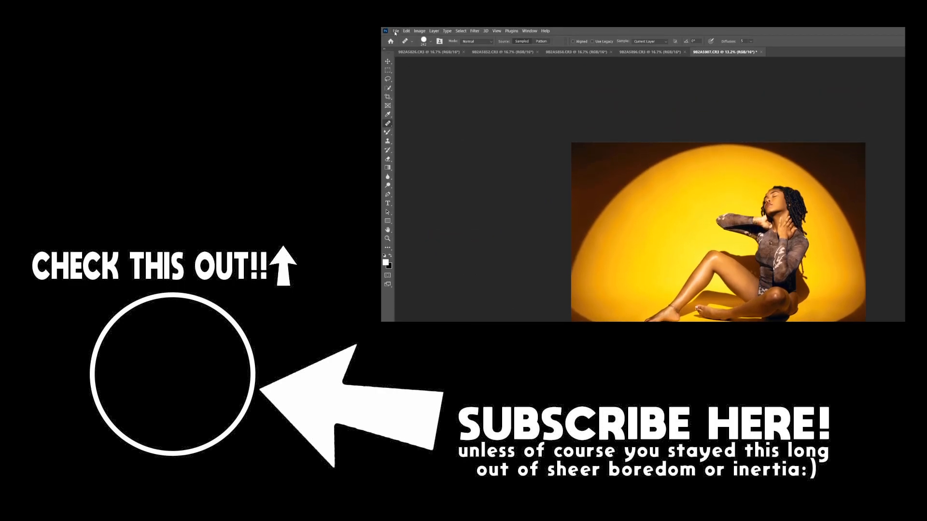
click(395, 32)
click(412, 110)
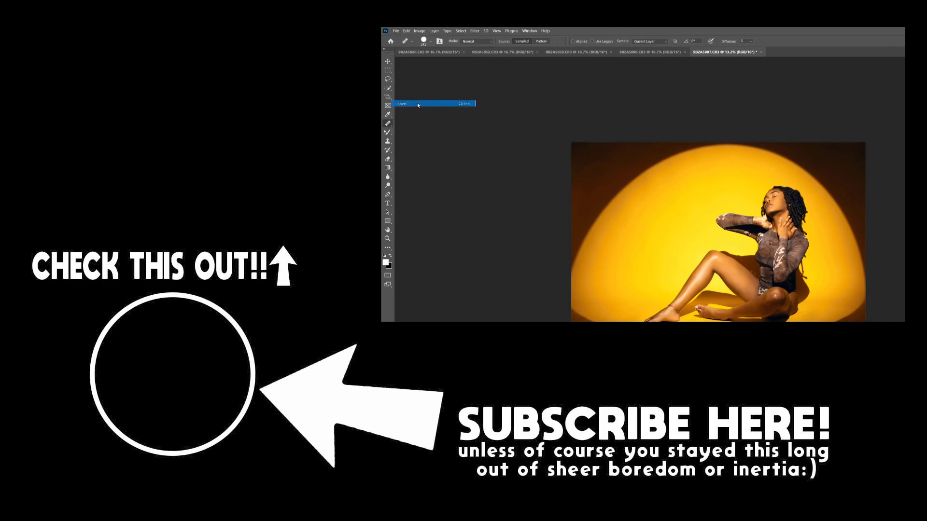